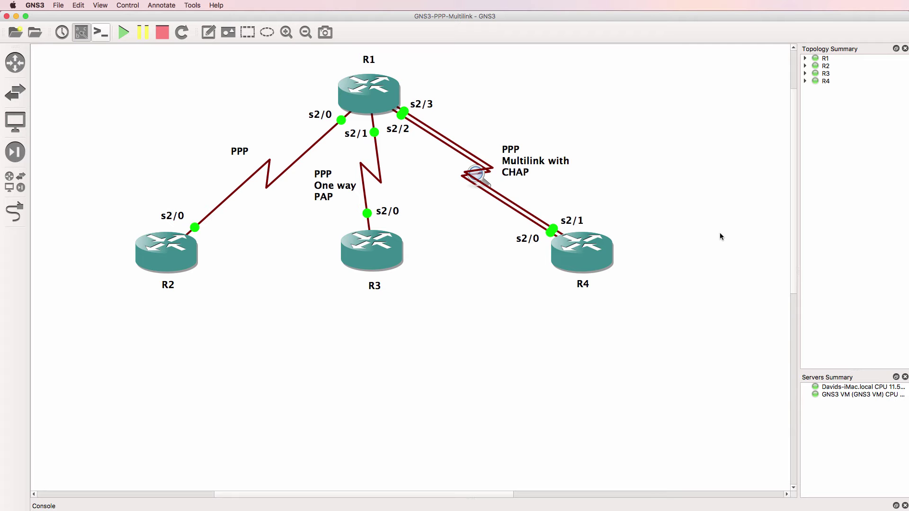
Turn on 'debug ppp negotiation' in R1's session
key(super+Tab)
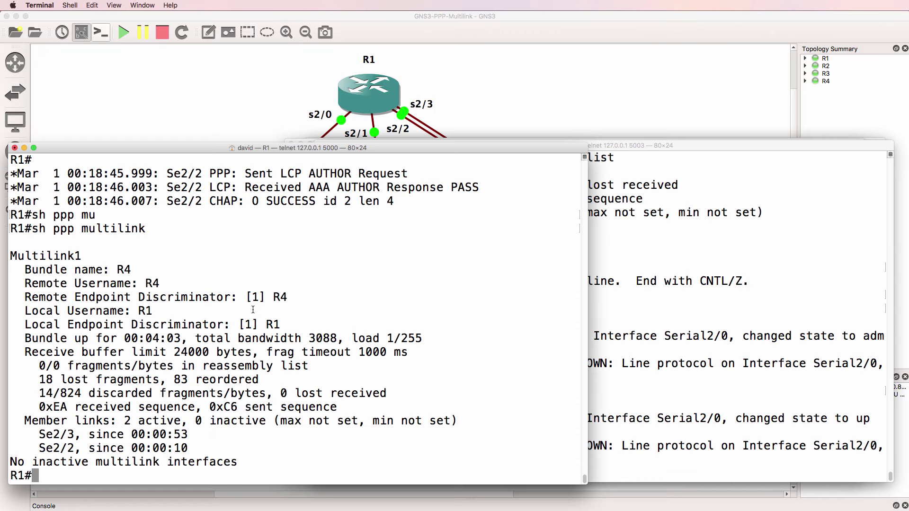
text(debug ppp )
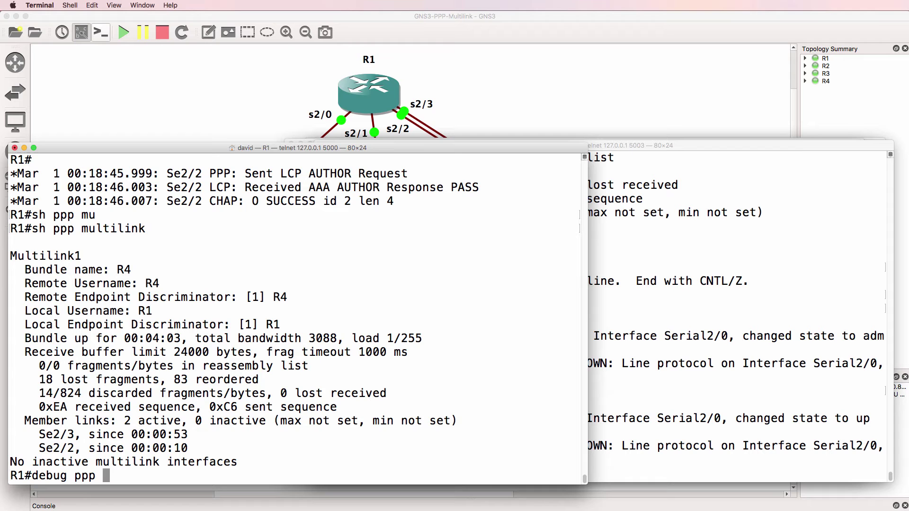
text(ne)
key(Tab)
key(Return)
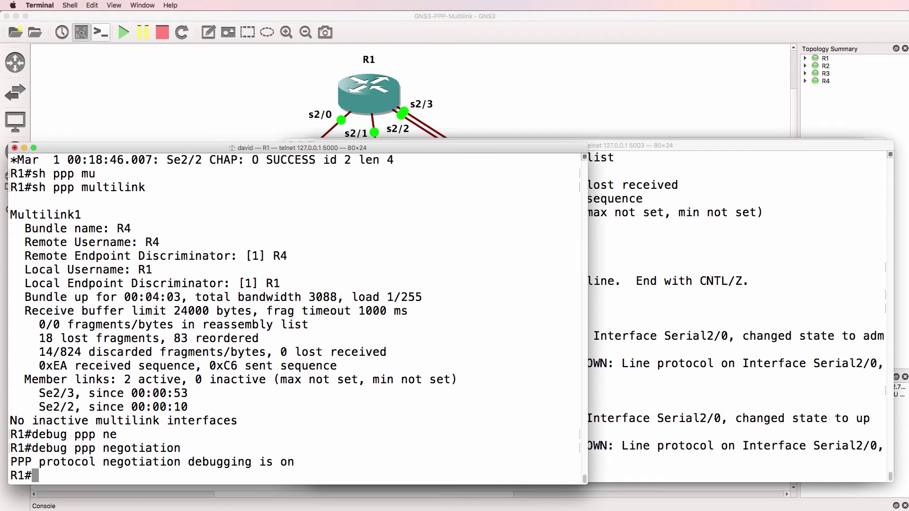
Bounce R4's Serial2/0 with 'shut' and 'no shut' so the link renegotiates
key(super+grave)
text(shut)
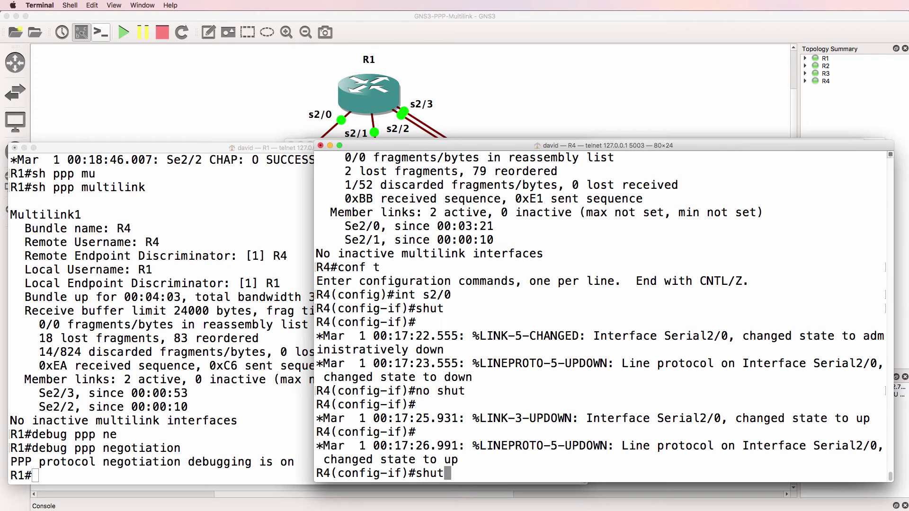
key(Return)
text(no shut)
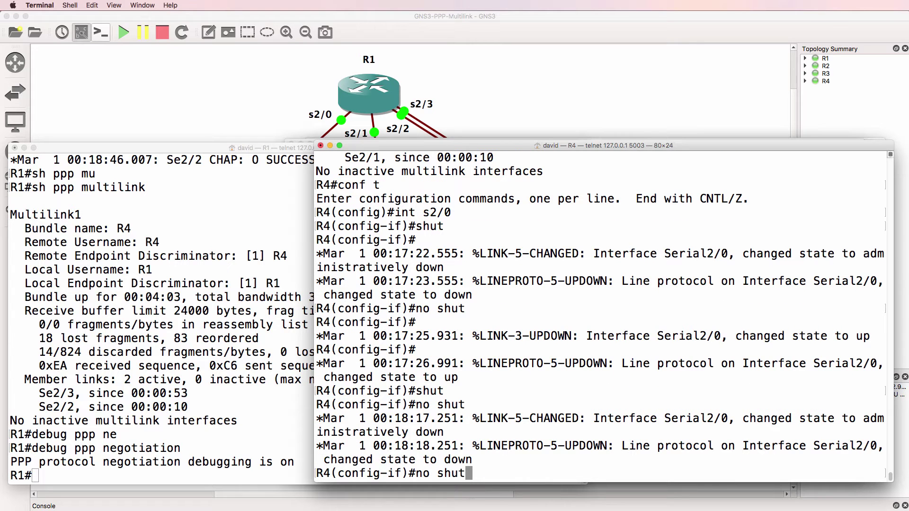
key(Return)
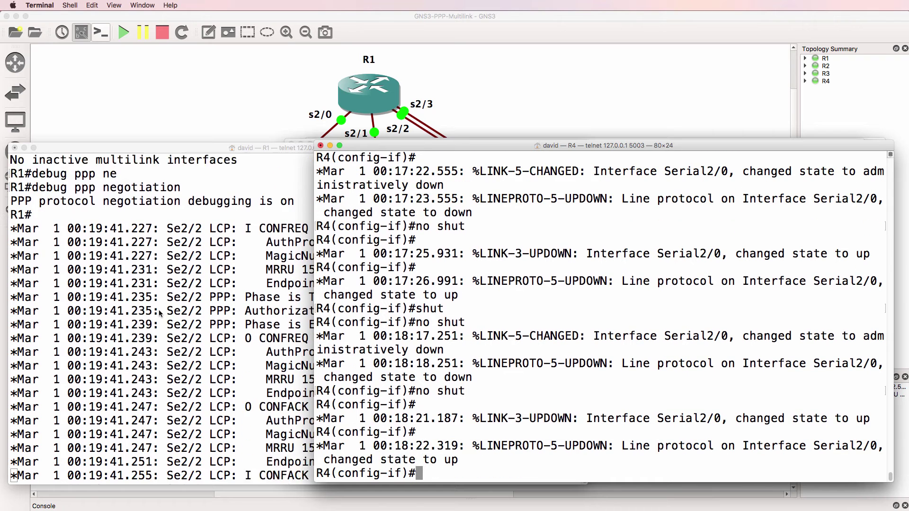
Highlight the AuthProto CHAP, MagicNumber and MRRU 1500 lines in R1's debug output
click(160, 313)
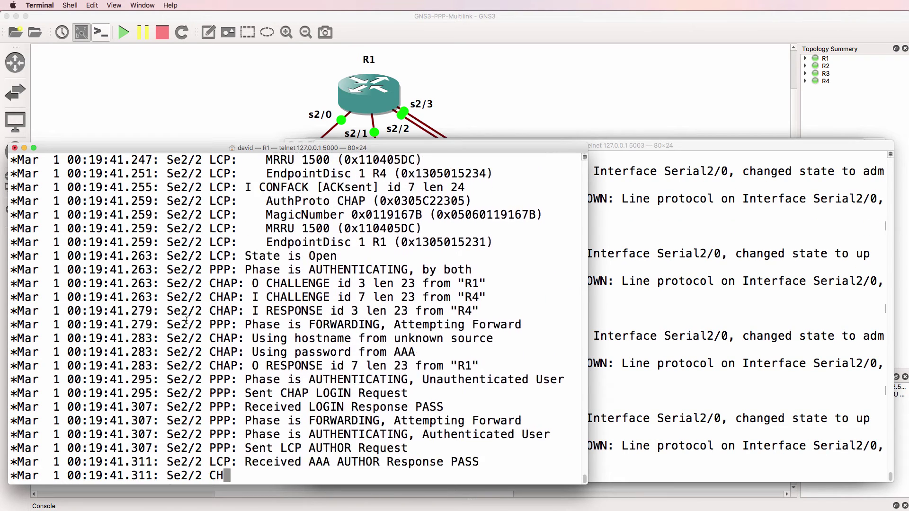
scroll(187, 321, up, 5)
scroll(187, 322, down, 1)
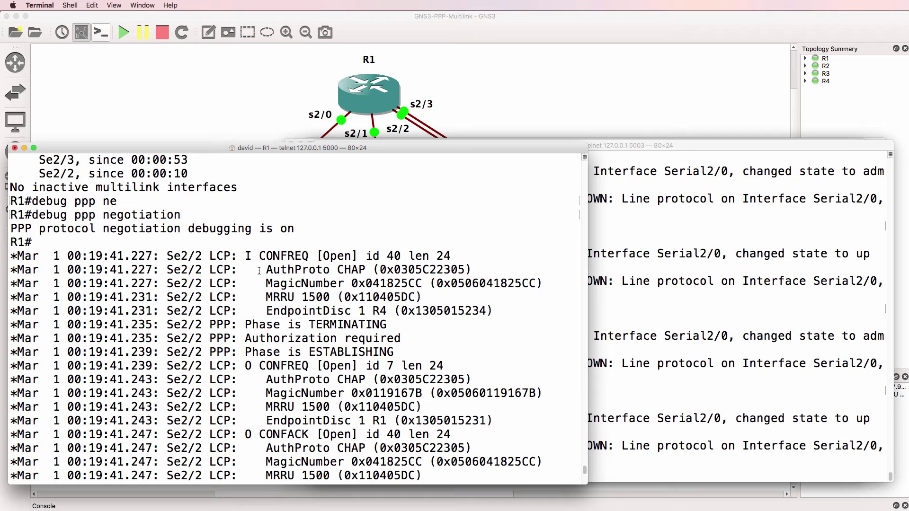
drag(259, 269, 459, 274)
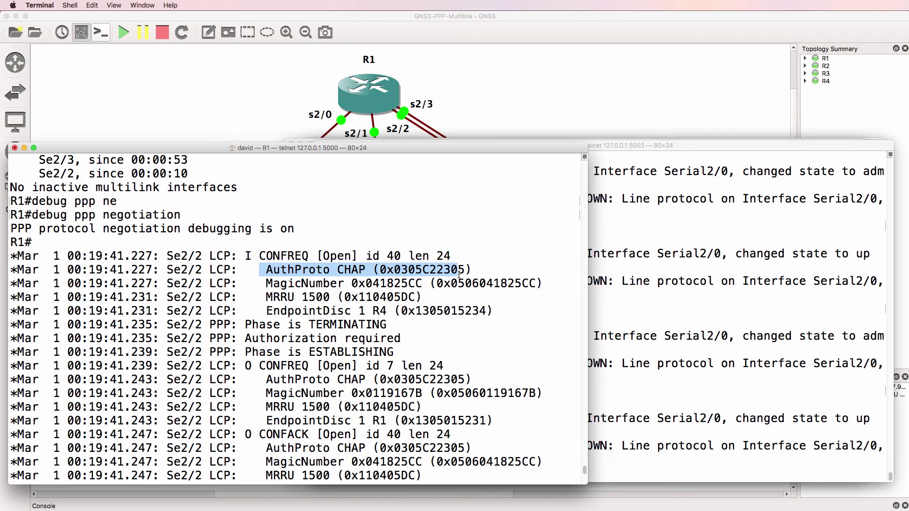
drag(255, 287, 513, 283)
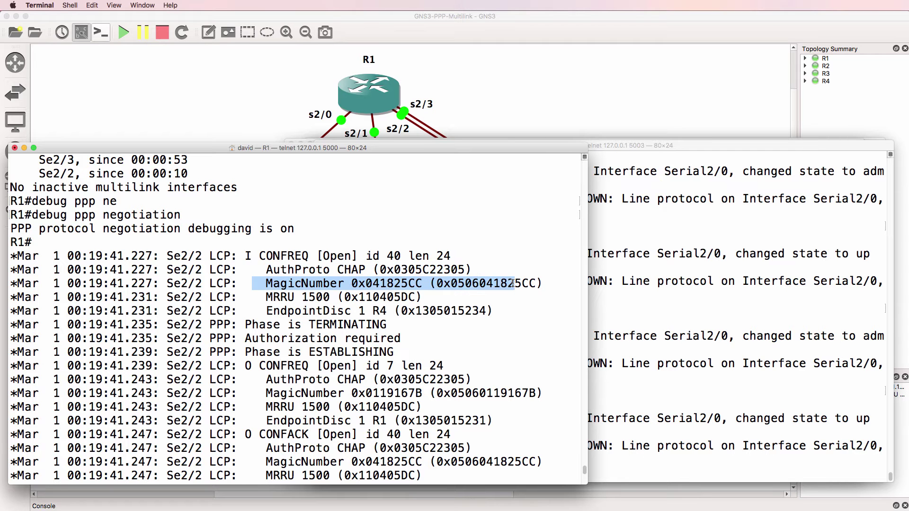
drag(265, 300, 442, 293)
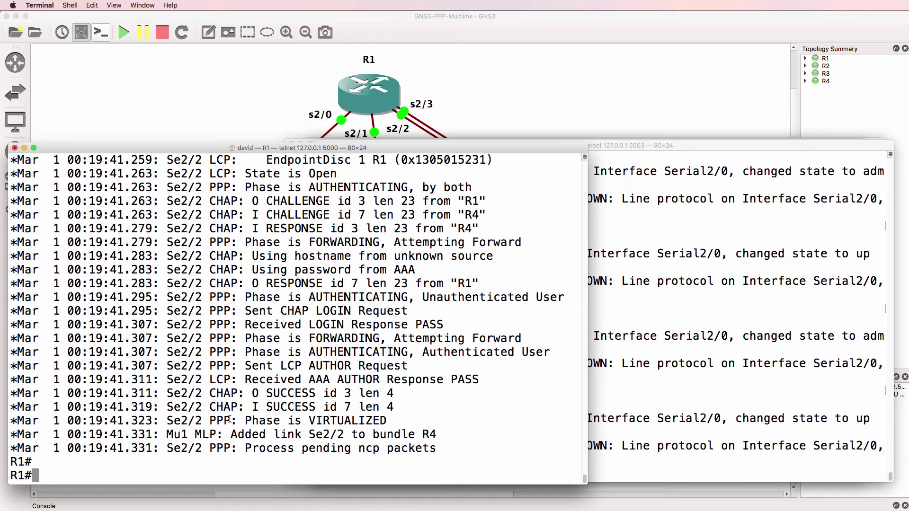
Highlight the 'Phase is VIRTUALIZED' line and the Mu1 MLP bundle message in R1's log
drag(213, 419, 429, 421)
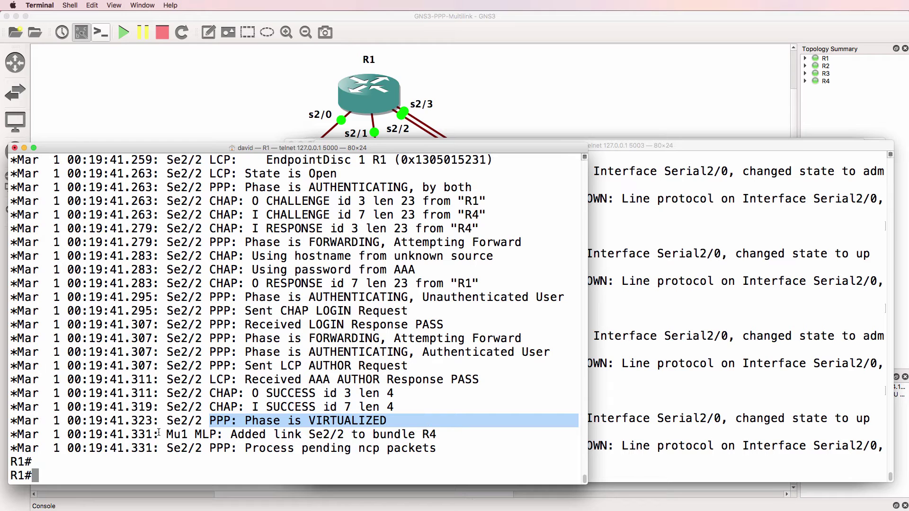
drag(159, 433, 477, 432)
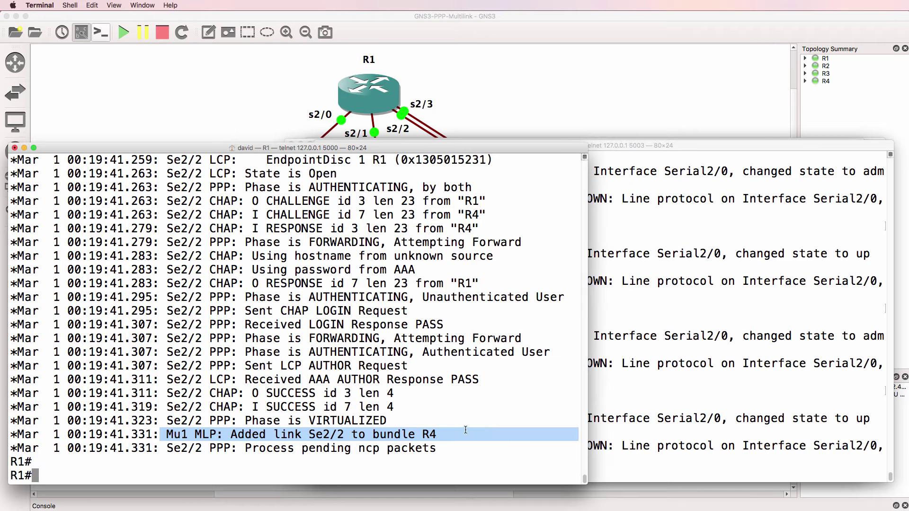
scroll(465, 429, up, 5)
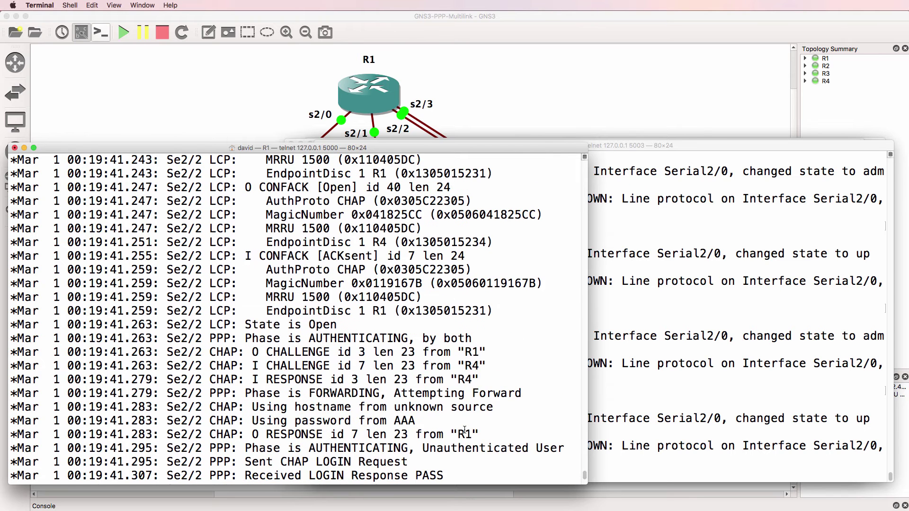
scroll(256, 301, down, 5)
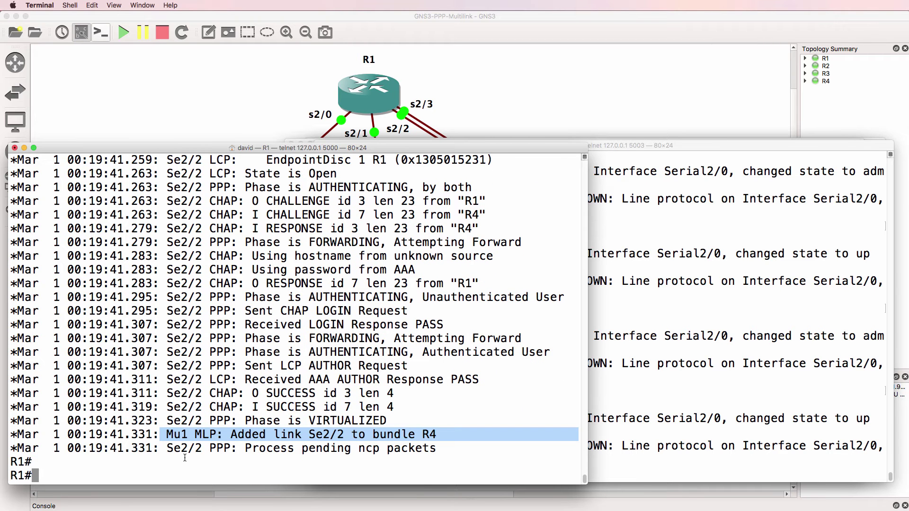
drag(153, 434, 219, 434)
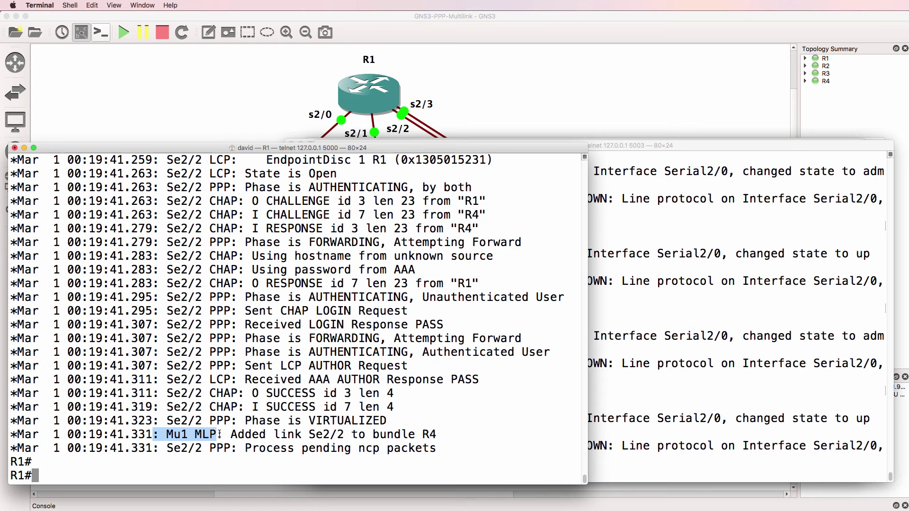
Highlight 'Added link Se2/2 to bundle R4' and bring R4's session to the front
scroll(219, 433, up, 7)
scroll(220, 432, down, 7)
drag(231, 434, 544, 439)
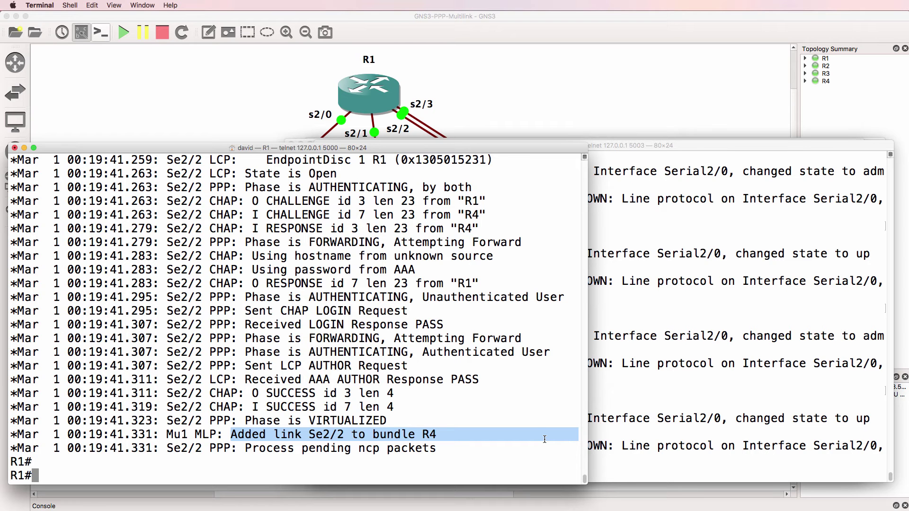
scroll(532, 436, up, 3)
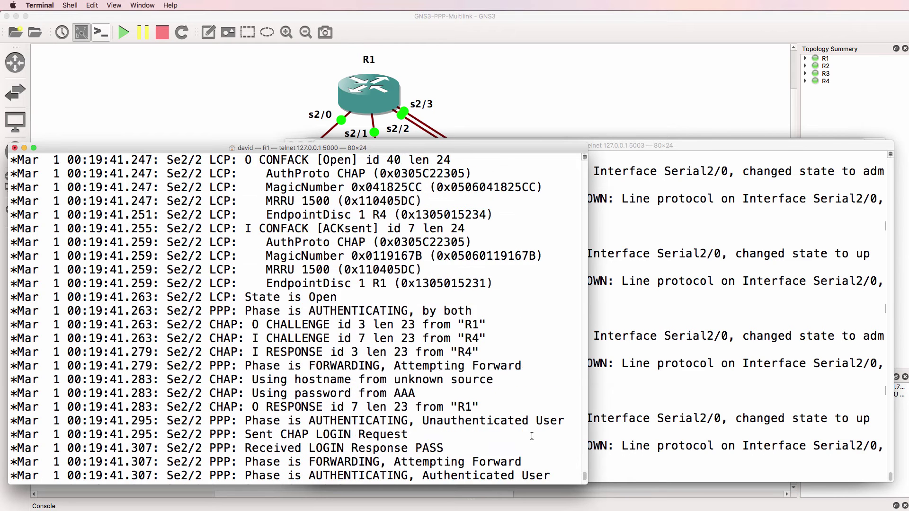
scroll(531, 435, down, 3)
click(607, 360)
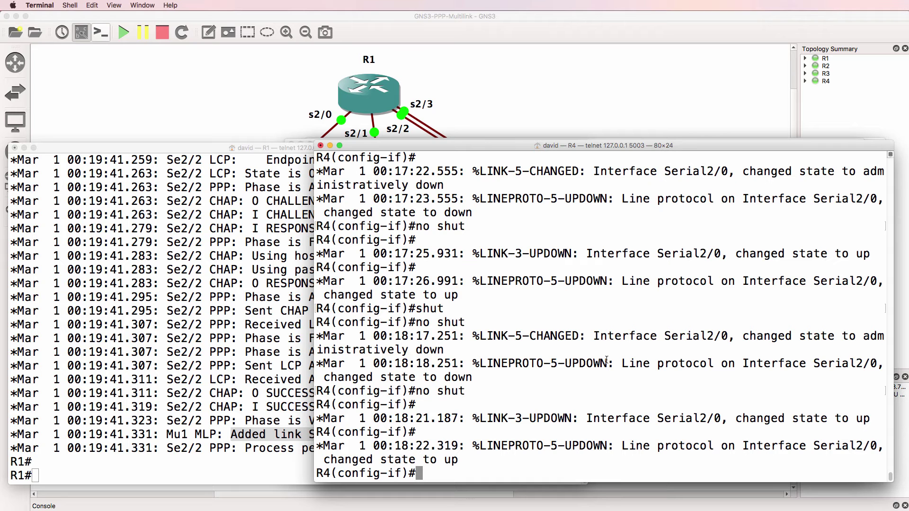
Start a GNS3 capture on the R1–R4 multilink with the Cisco PPP link type
key(Up)
key(BackSpace)
key(BackSpace)
key(BackSpace)
key(BackSpace)
key(BackSpace)
key(BackSpace)
key(BackSpace)
click(554, 53)
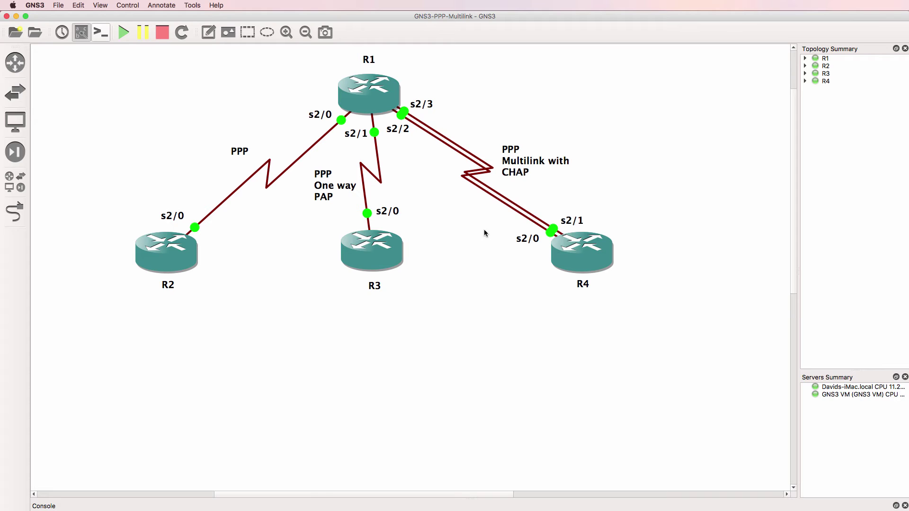
right_click(494, 202)
click(516, 204)
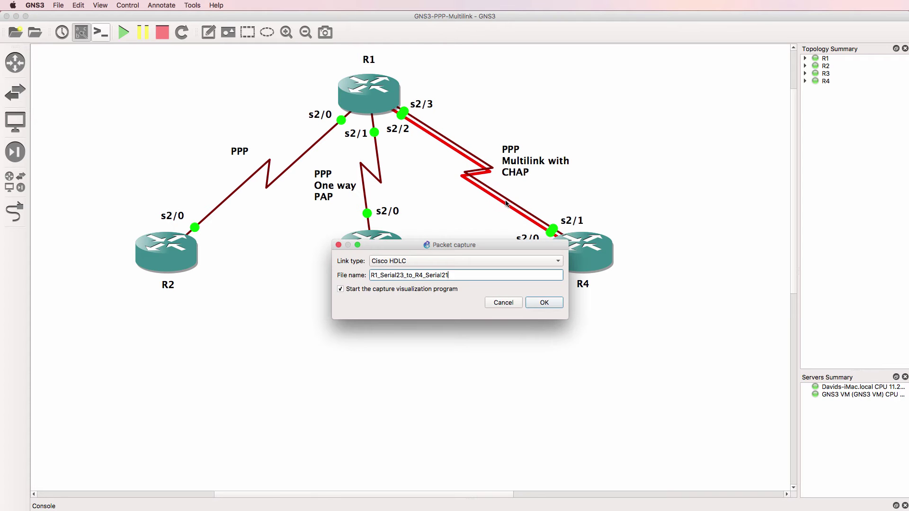
click(450, 261)
click(450, 271)
click(533, 302)
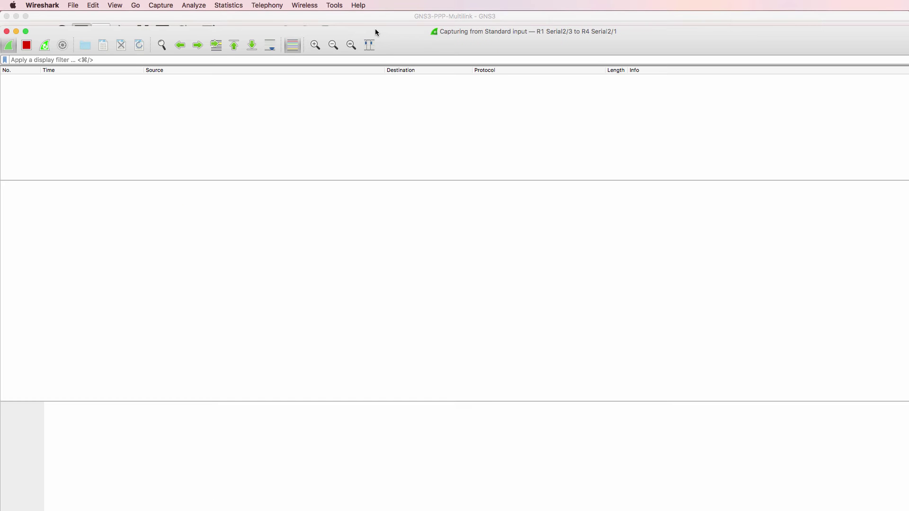
Inspect malformed CDP packet 6: its PPP header and its expanded Malformed Packet expert info
drag(375, 30, 371, 88)
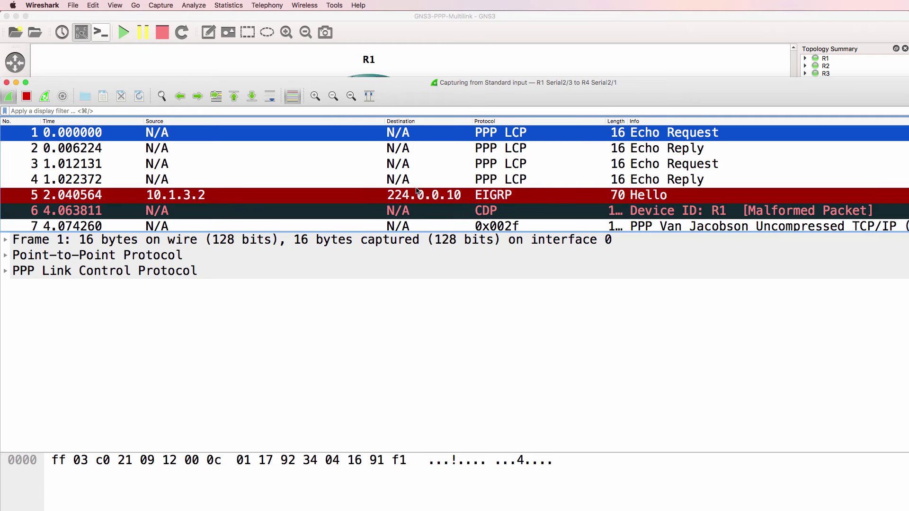
click(419, 199)
click(413, 209)
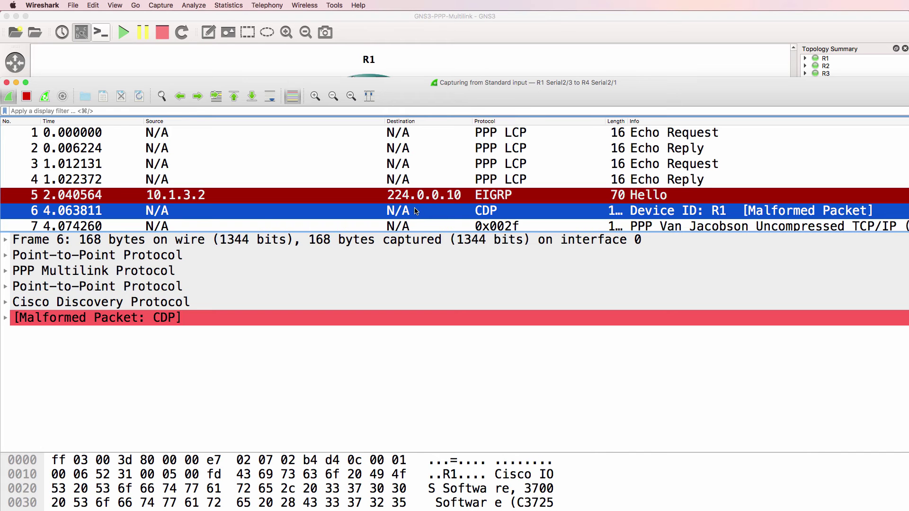
click(406, 254)
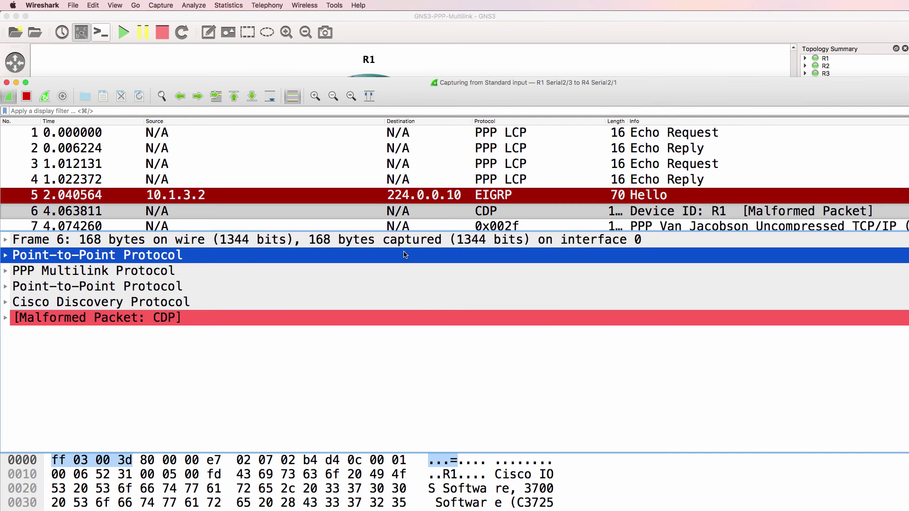
click(5, 318)
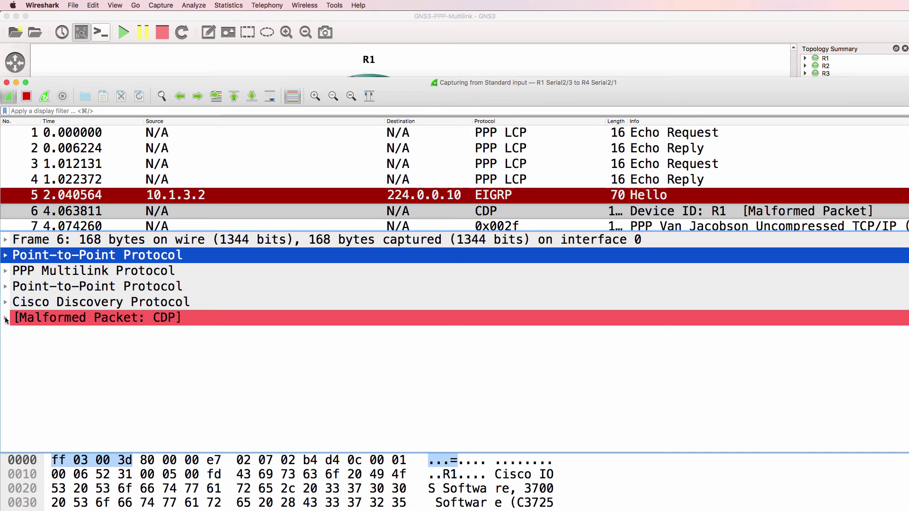
click(21, 333)
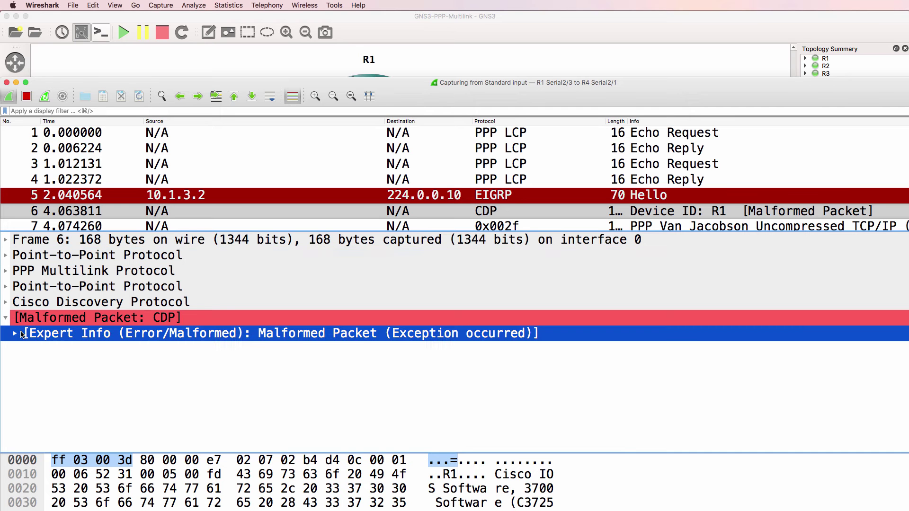
click(15, 334)
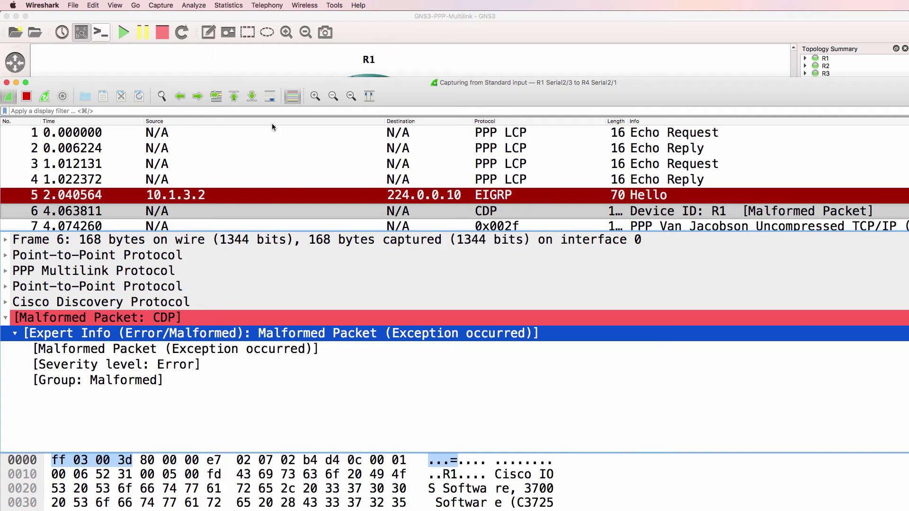
click(431, 59)
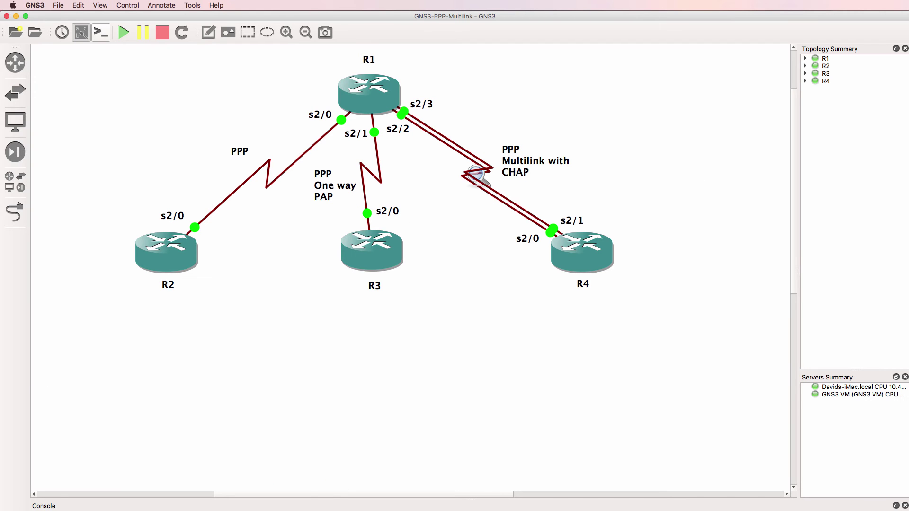
Bounce R4's Serial2/0 again with 'shut' followed by 'no shut'
key(super+Tab)
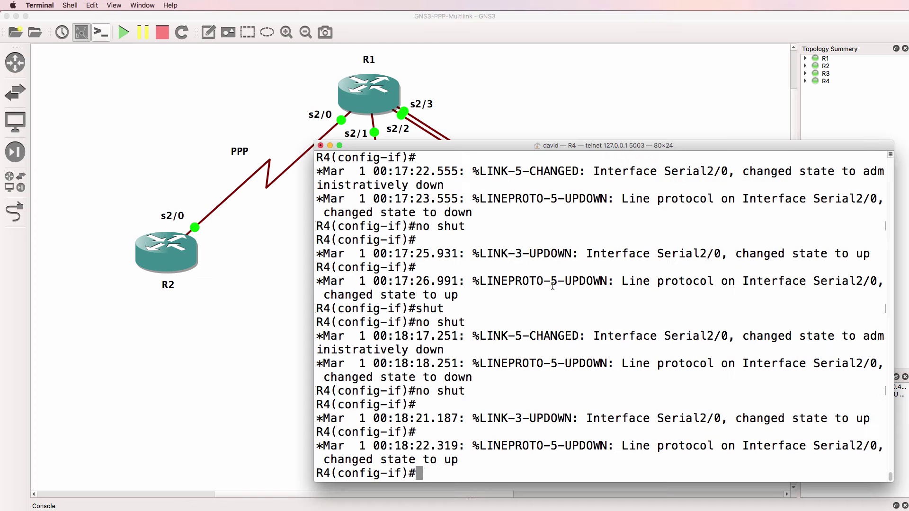
text(shut)
key(Return)
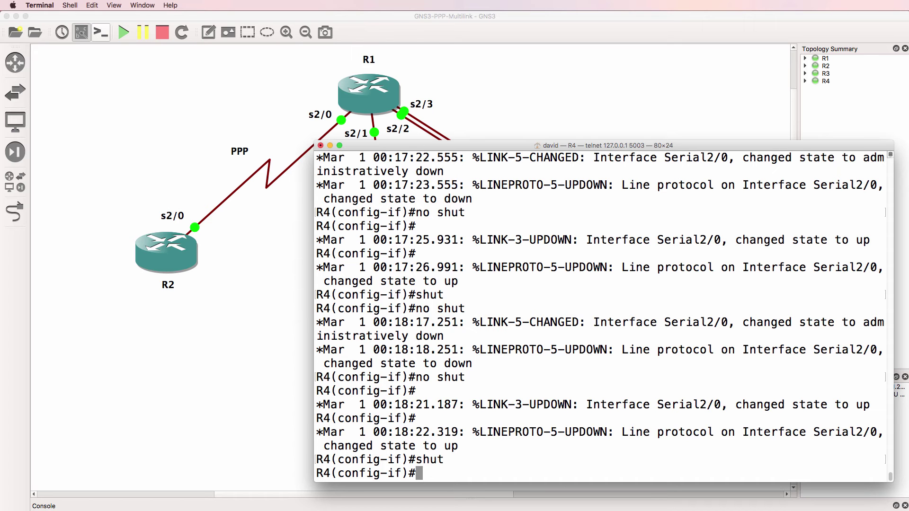
text(no shut)
key(Return)
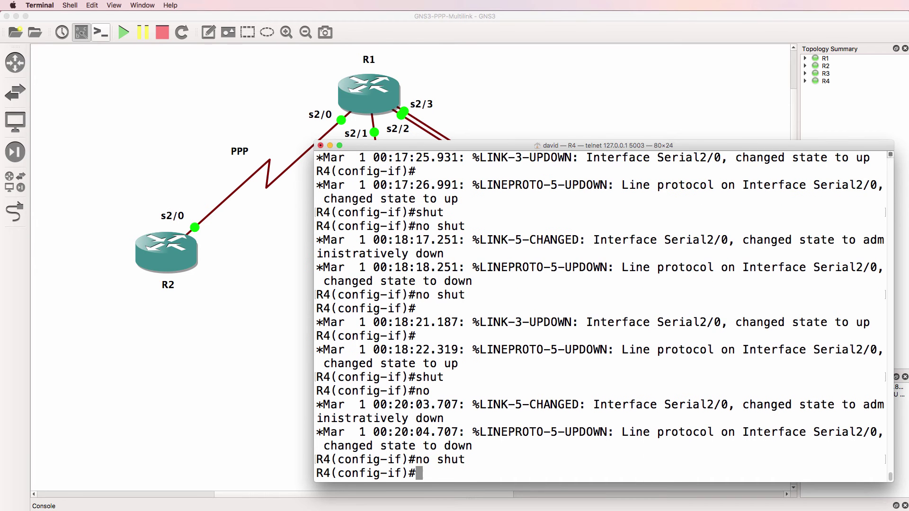
Scroll the growing multilink capture and select packet 31, the EIGRP Hello from 10.1.3.2
key(super+Tab)
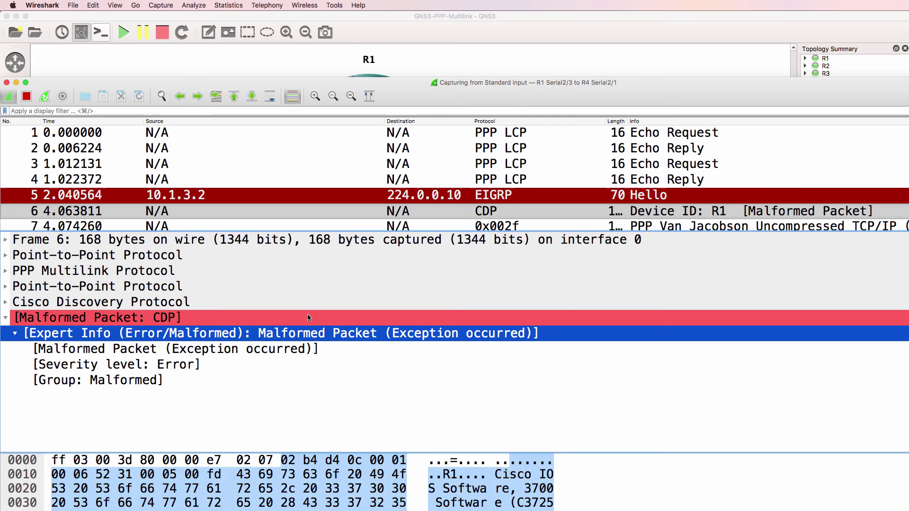
scroll(375, 180, down, 3)
scroll(376, 181, down, 5)
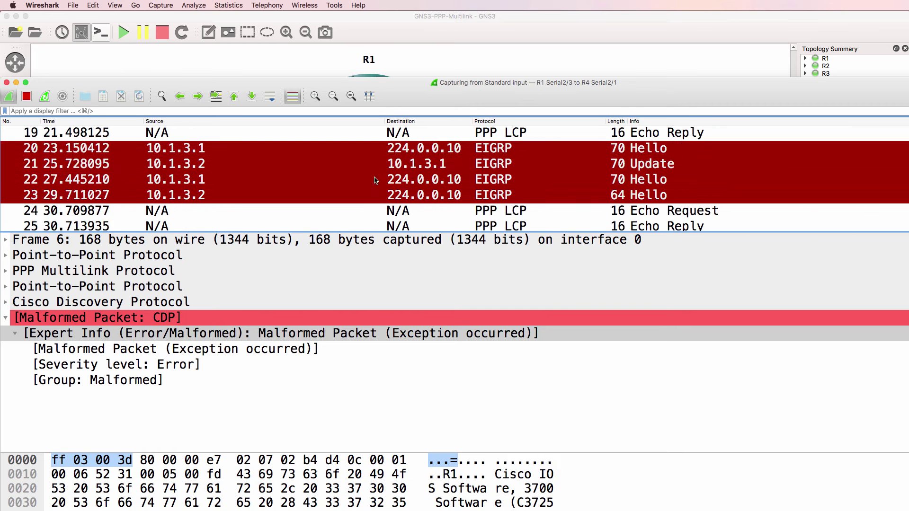
scroll(375, 180, up, 8)
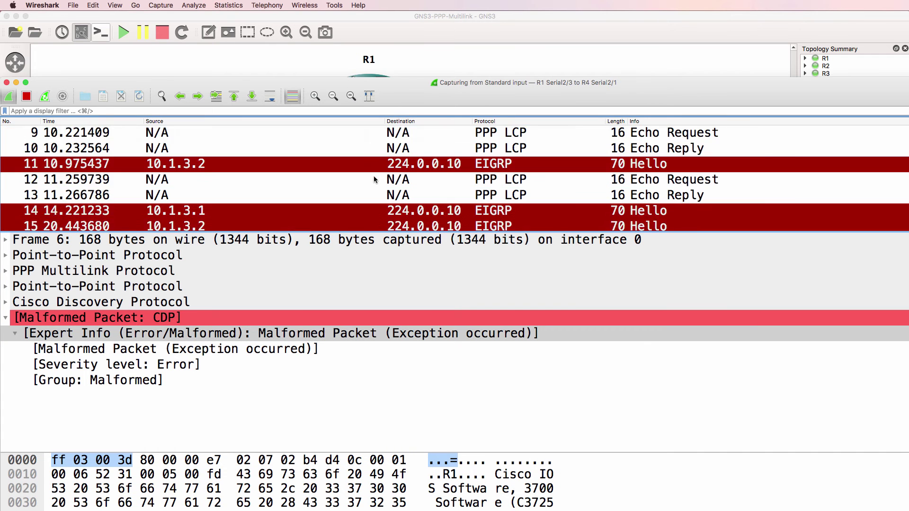
scroll(375, 181, down, 1)
click(376, 179)
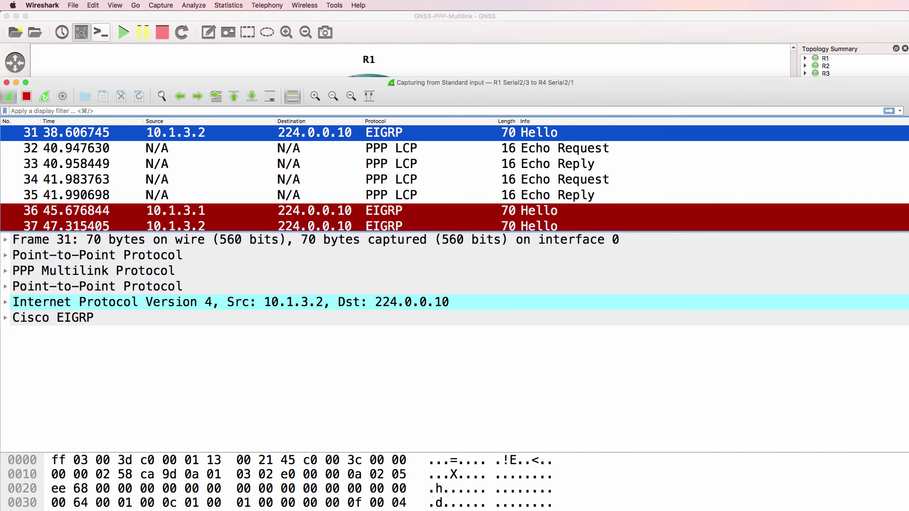
Finish re-enabling R4's Serial2/0 with 'no shut'
key(super+Tab)
text(no shu)
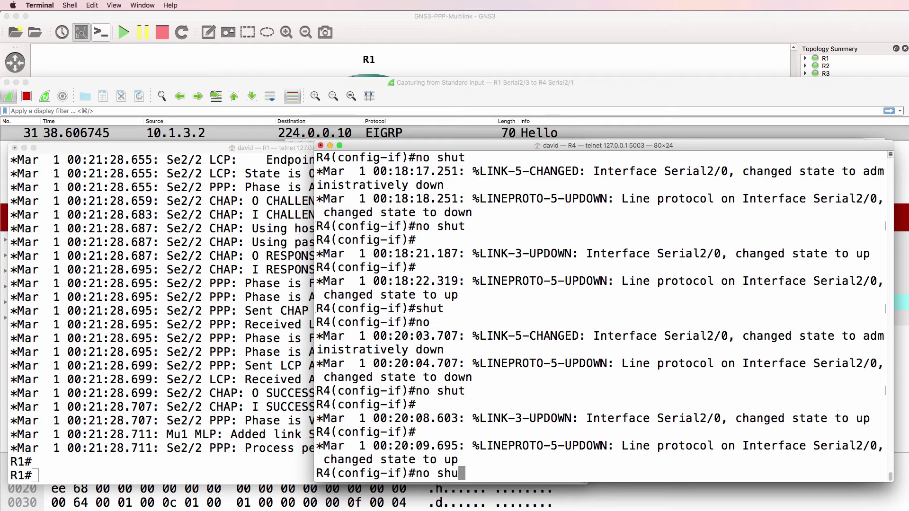
text(t)
key(Return)
Shut down R4's Serial2/1 under 'int s2/1', then bring it back up
text(int s2/1)
key(Return)
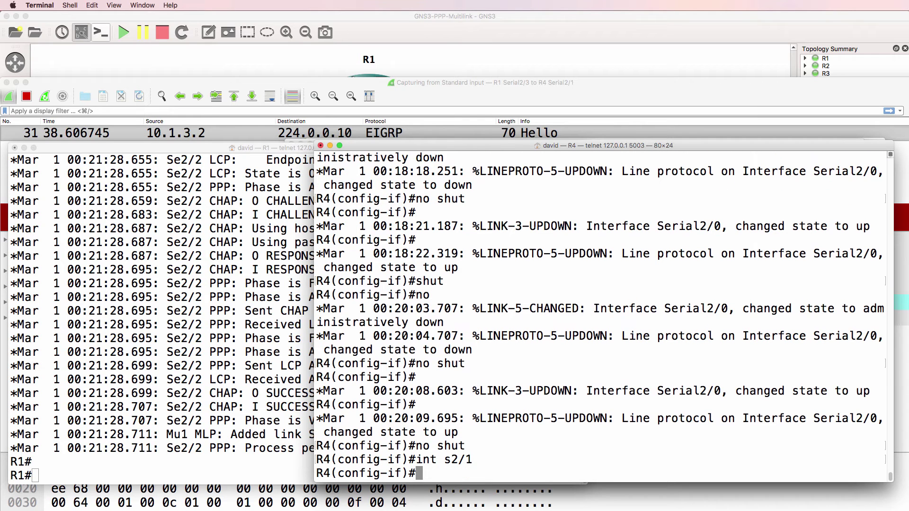
text(shut)
key(Return)
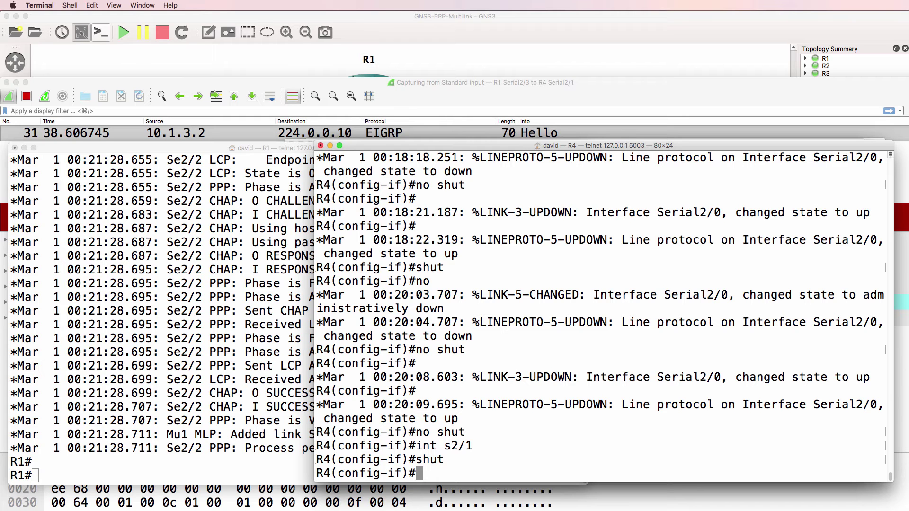
text(no shut)
key(Return)
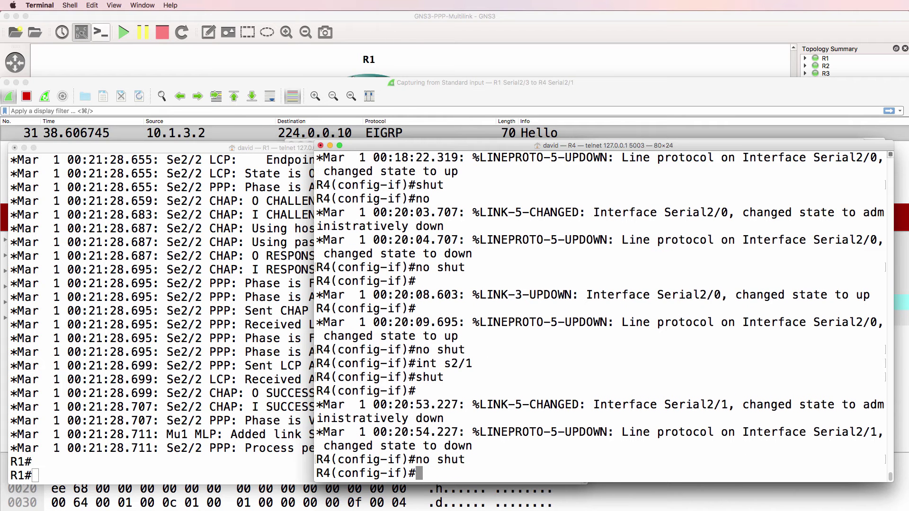
Scroll to the renegotiation and view packet 60, the LCP Configuration Ack
key(super+Tab)
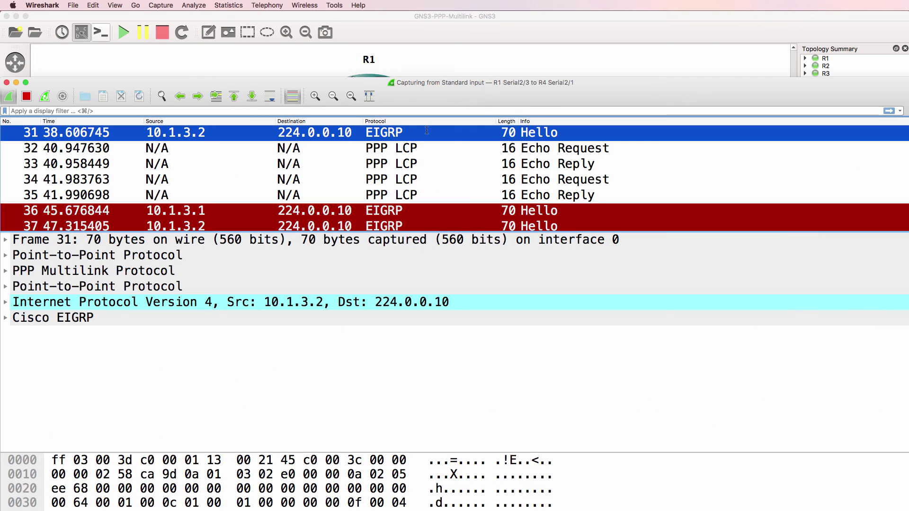
scroll(484, 157, down, 5)
scroll(483, 155, down, 4)
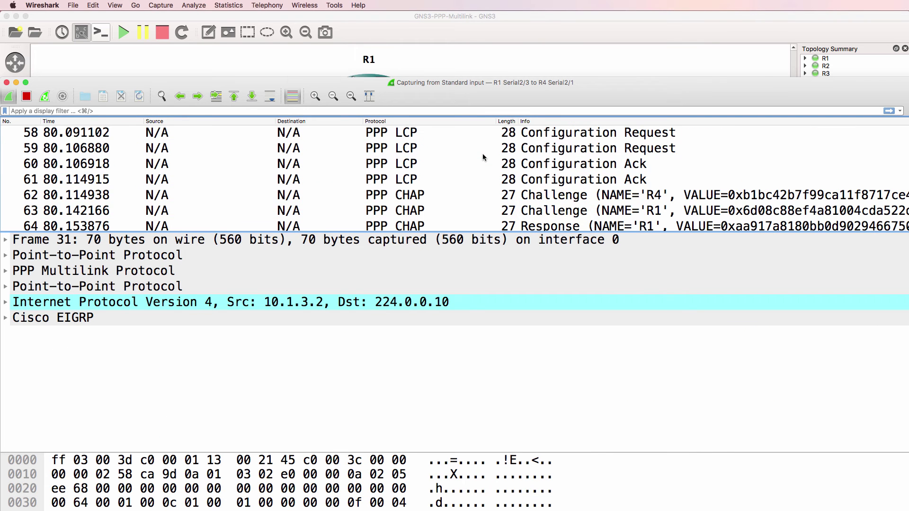
click(539, 164)
scroll(540, 165, up, 2)
scroll(539, 166, down, 1)
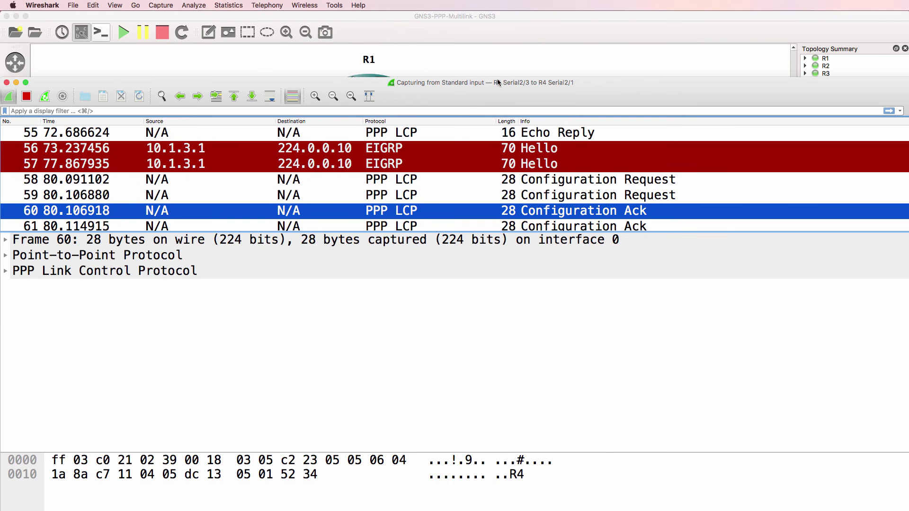
drag(497, 81, 496, 23)
Expand packet 58's LCP options: Magic Number, CHAP authentication, MRRU 1500, endpoint discriminator
click(528, 128)
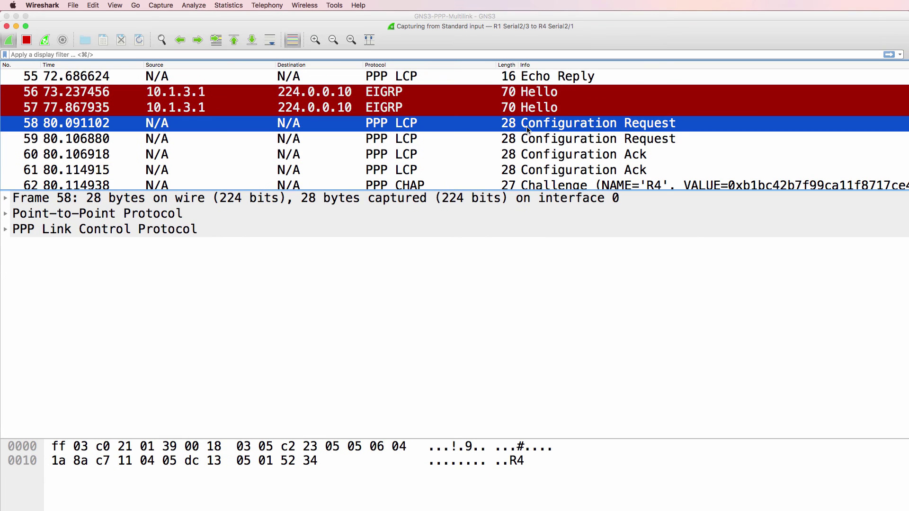
click(14, 232)
click(6, 229)
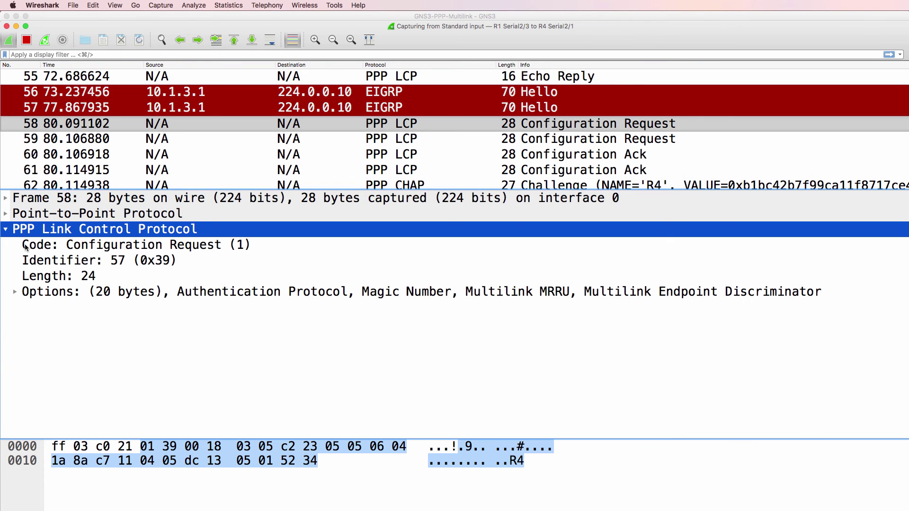
click(14, 292)
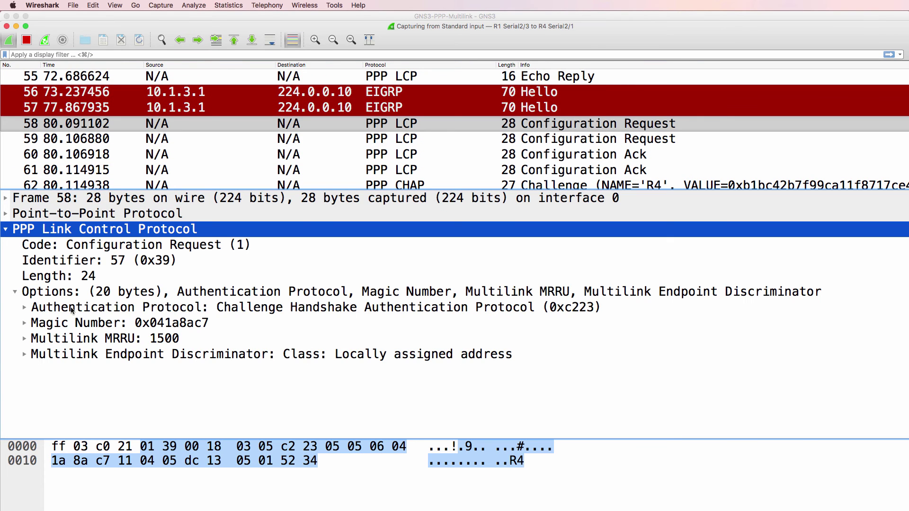
click(106, 323)
click(105, 310)
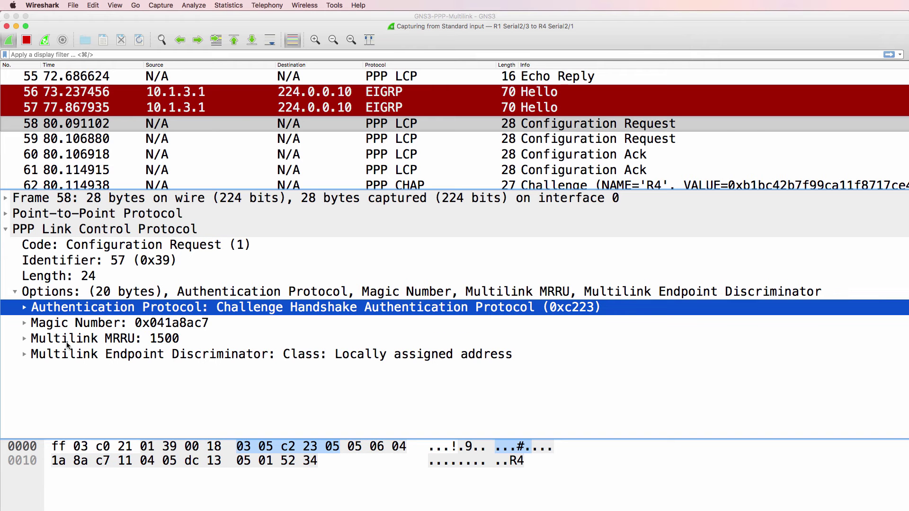
click(24, 339)
click(86, 343)
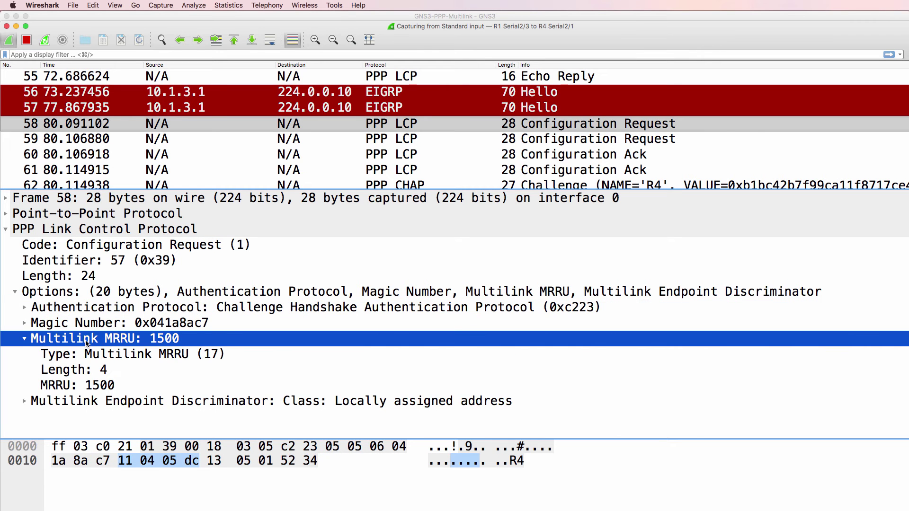
click(32, 403)
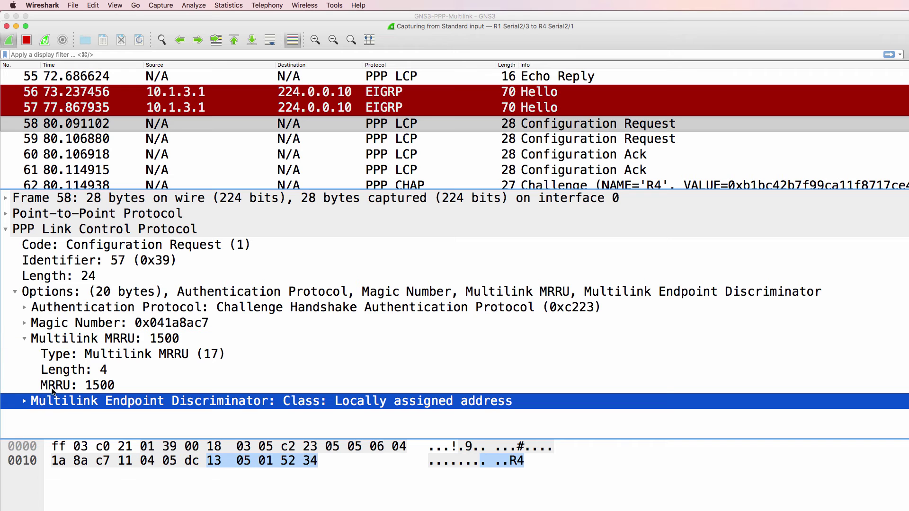
click(25, 402)
scroll(106, 386, down, 3)
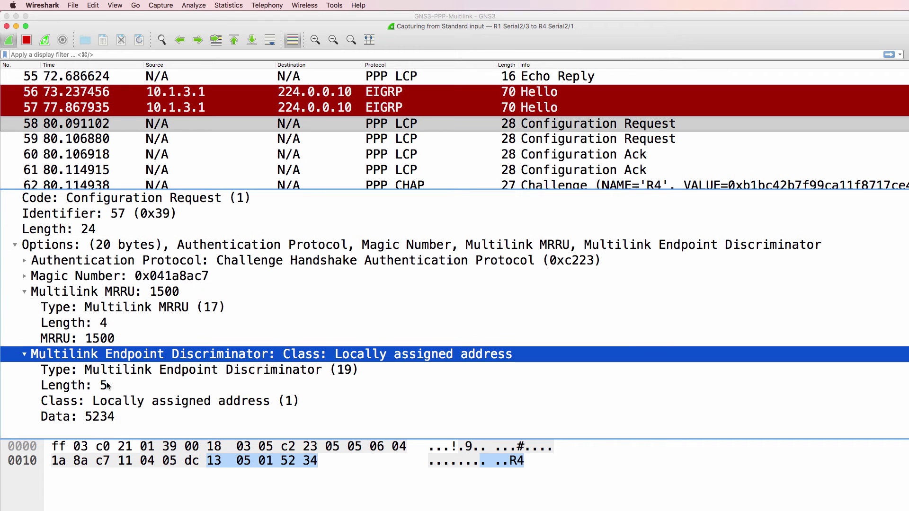
Check MRRU in packet 59, CHAP MD5 and MRRU in Ack 60, then move toward packet 62
click(385, 139)
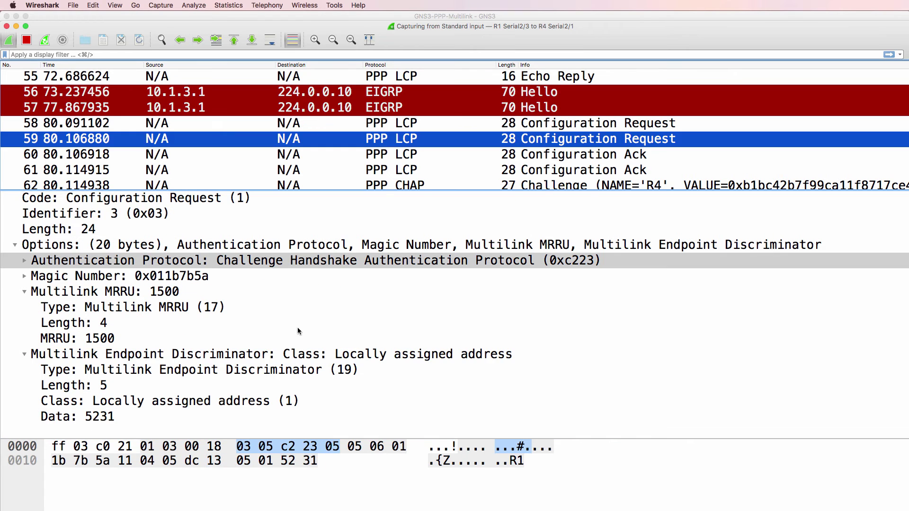
click(155, 308)
click(561, 154)
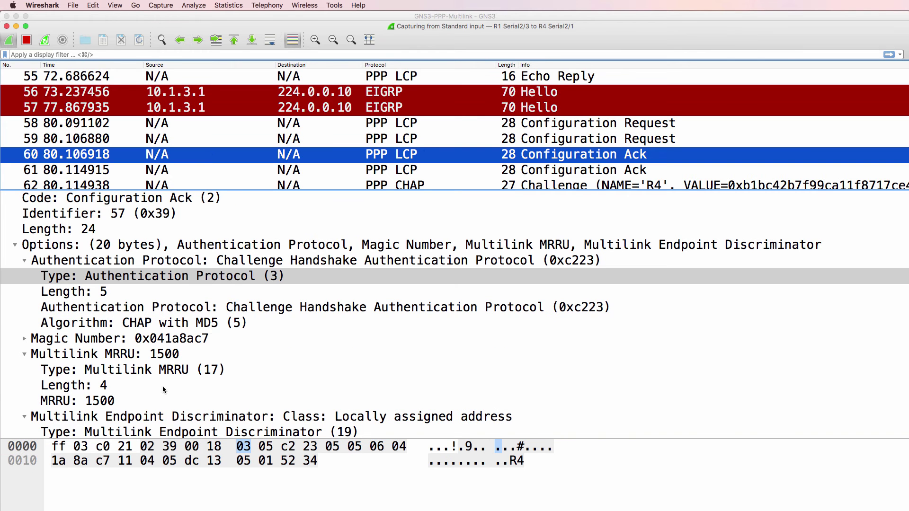
click(161, 324)
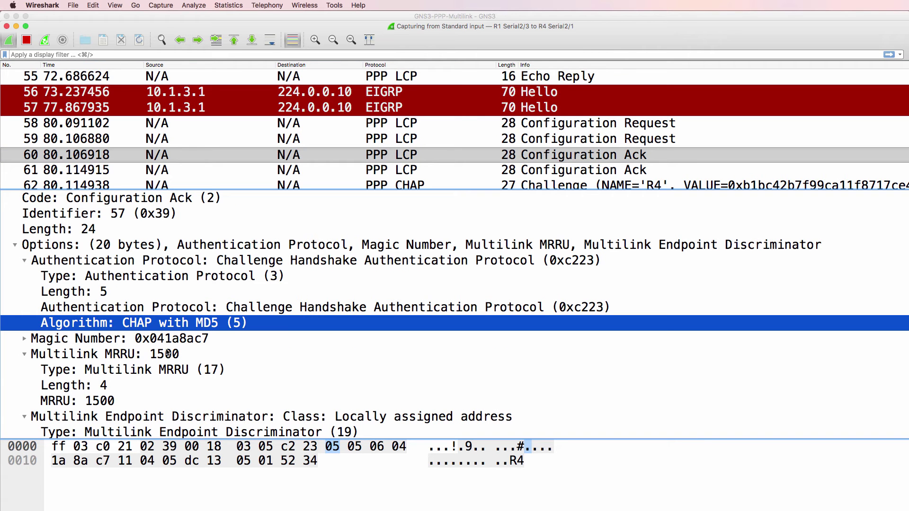
click(164, 371)
scroll(164, 371, down, 2)
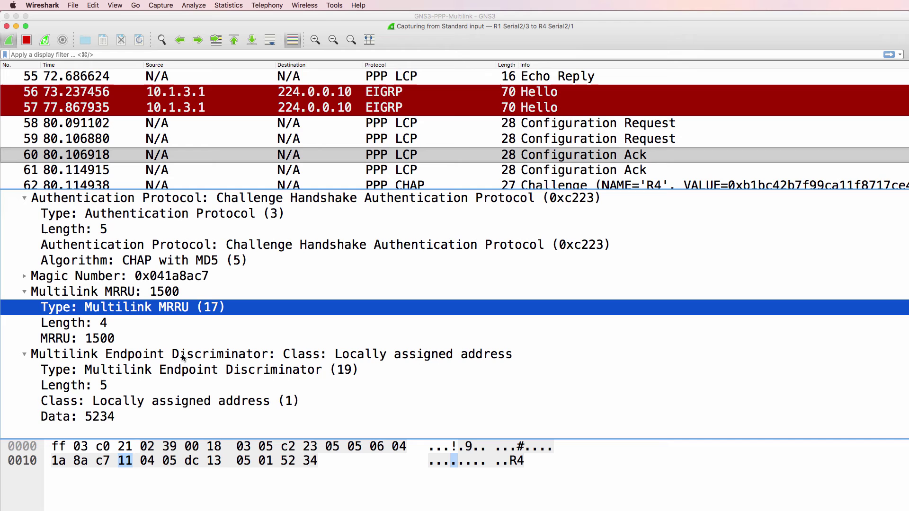
click(498, 176)
key(Down)
key(Down)
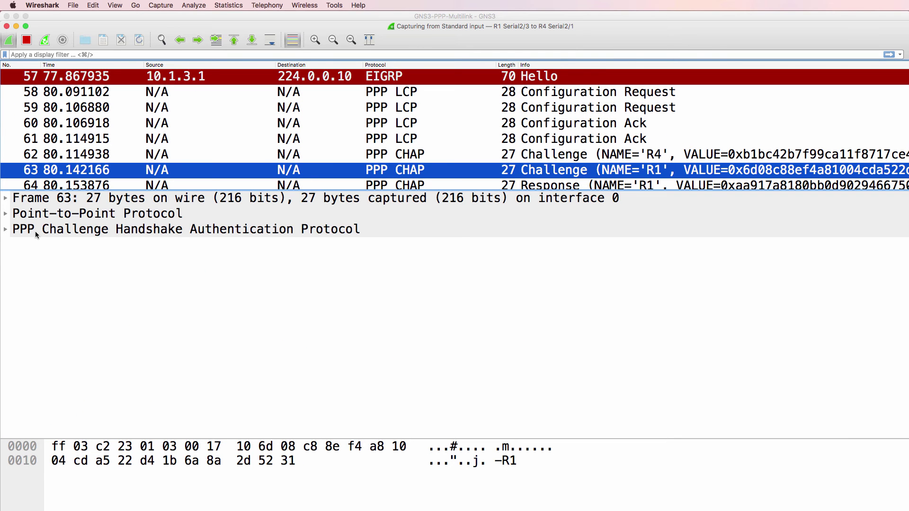
Expand the CHAP Challenge data in packet 63 to view its Name and Value fields
click(6, 230)
click(15, 292)
click(81, 339)
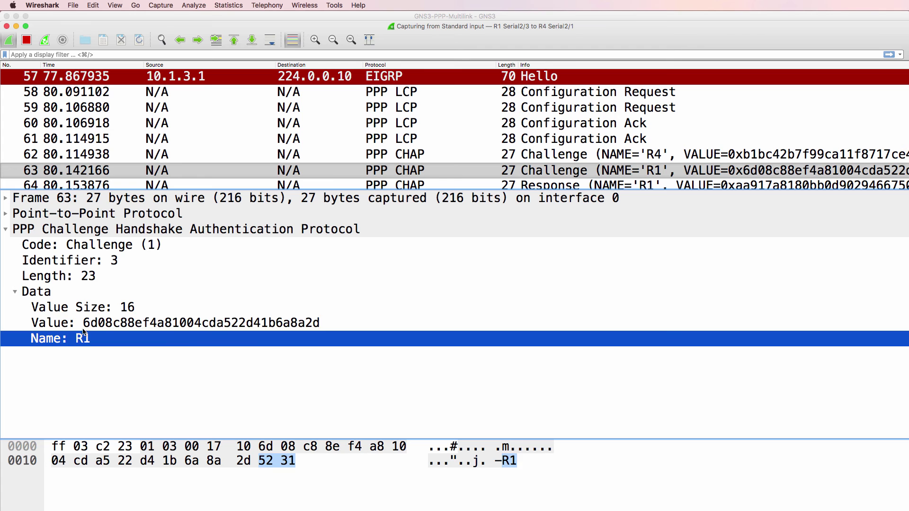
click(84, 326)
click(391, 171)
Check R1's CHAP Response value in packet 64, then step down to packet 68, the EIGRP Hello (Ack)
click(384, 185)
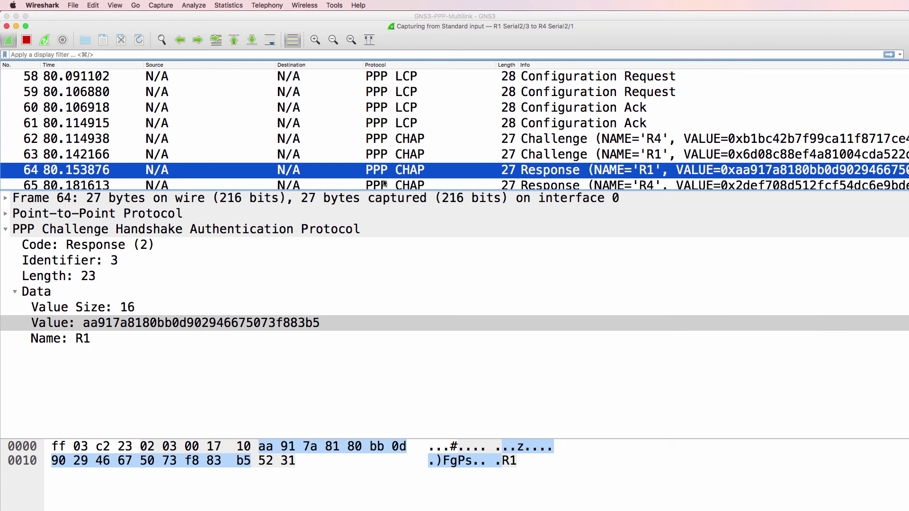
click(91, 326)
click(332, 169)
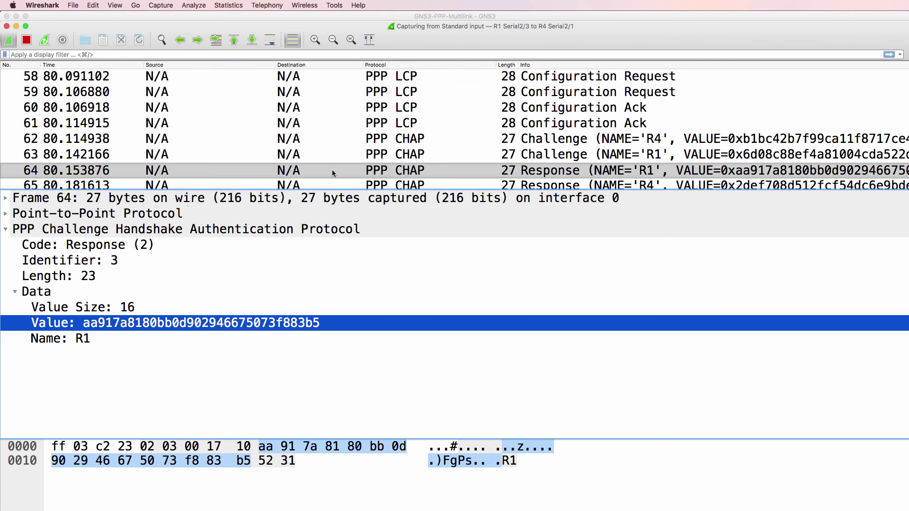
key(Down)
key(Down)
key(Down)
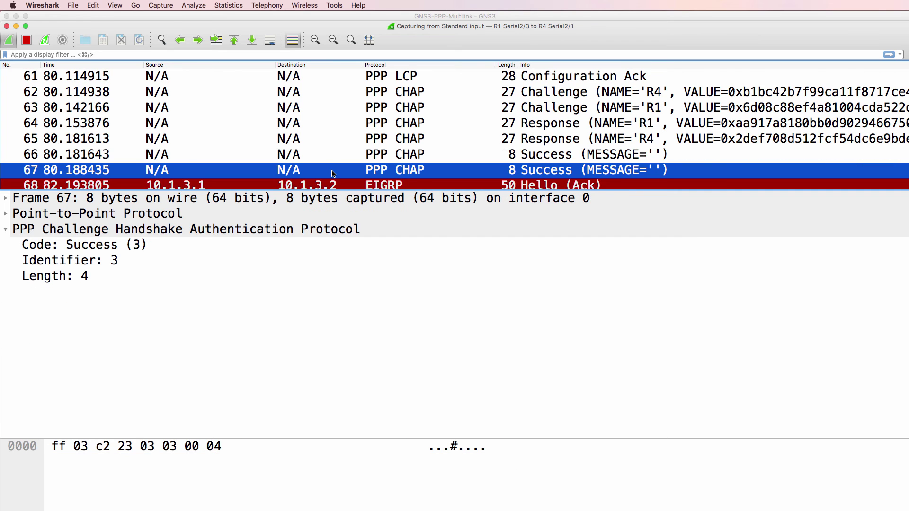
key(Down)
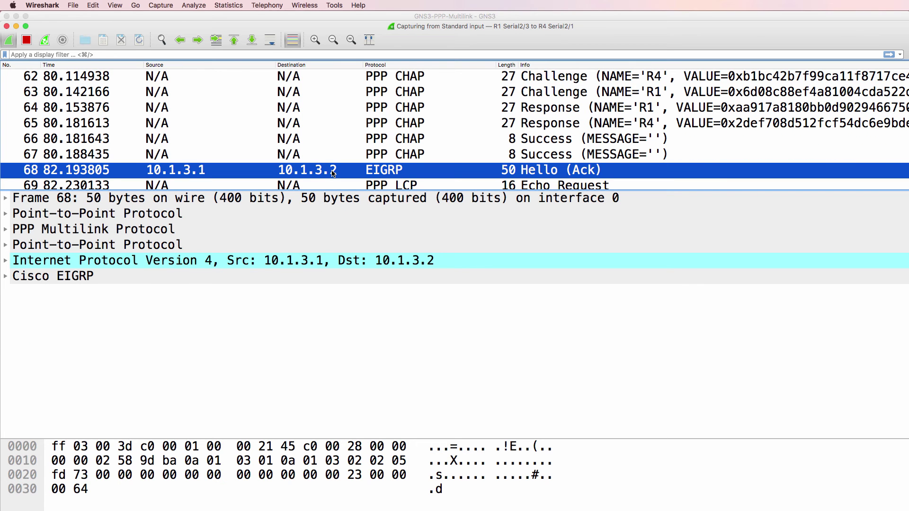
Back on EIGRP Hello packet 68, expand the EIGRP and first PPP layers, highlighting PPP bytes ff 03 00 3d
key(Down)
key(Up)
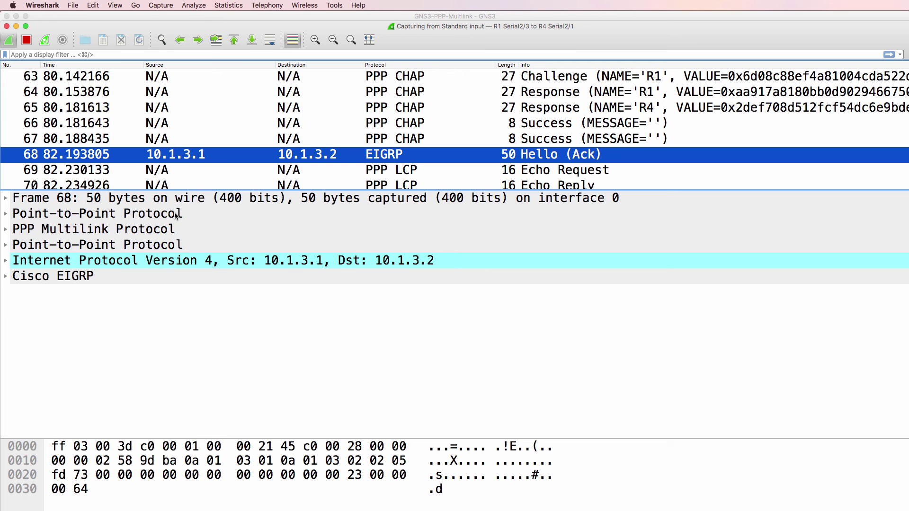
click(5, 277)
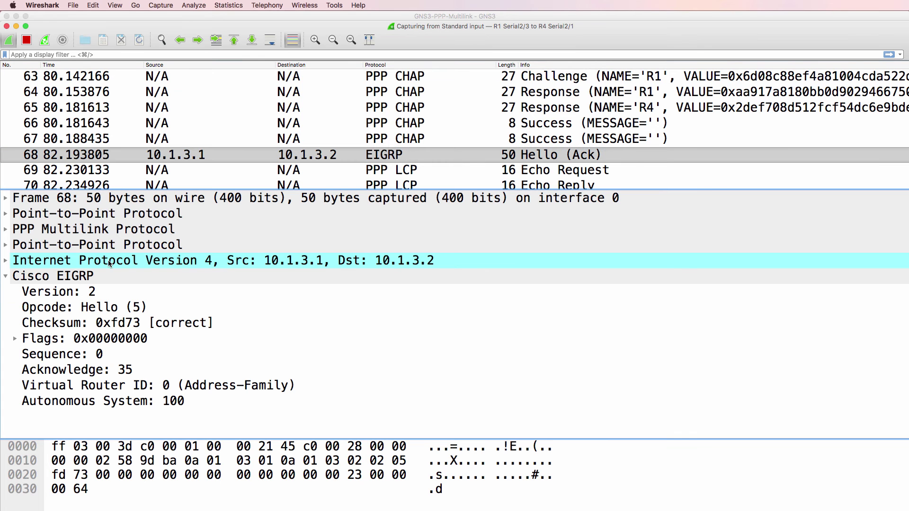
click(109, 264)
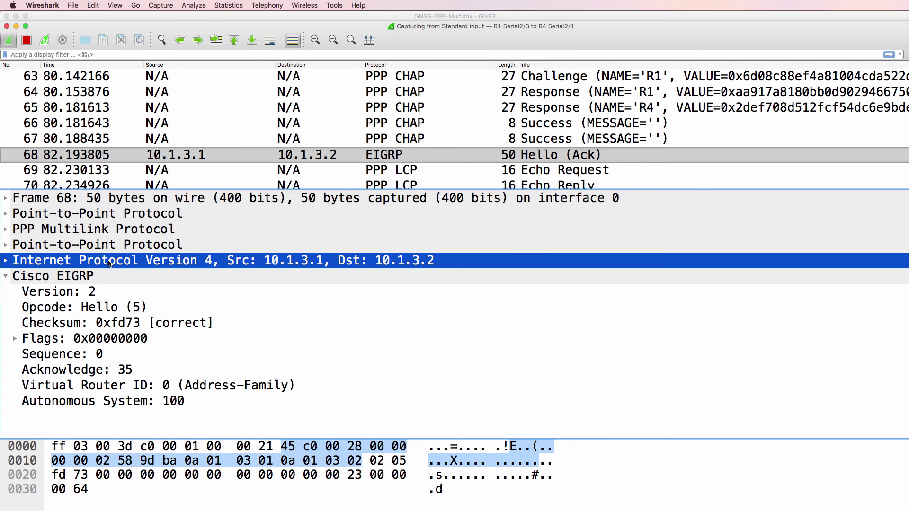
click(4, 216)
click(30, 216)
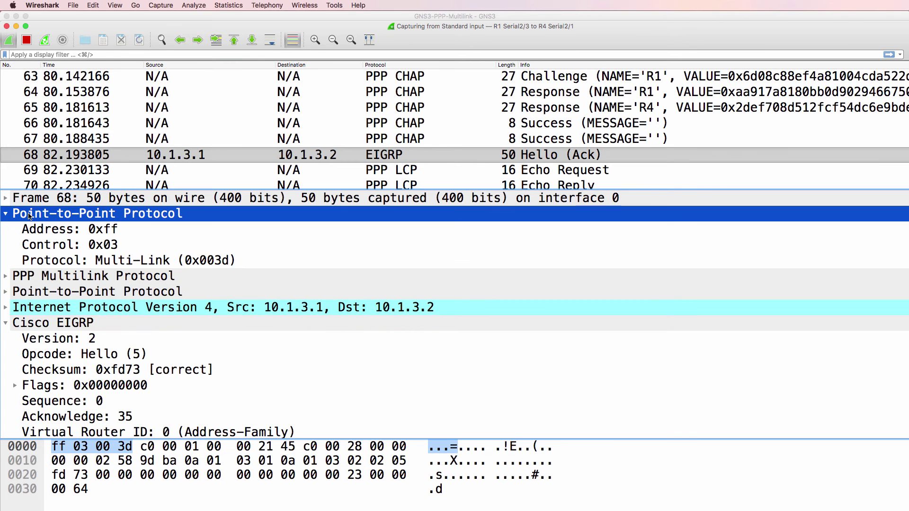
Expand packet 68's PPP Multilink layer (bytes c0 00 01 00, fragment flags) and the inner PPP protocol 00 21
click(5, 277)
click(108, 278)
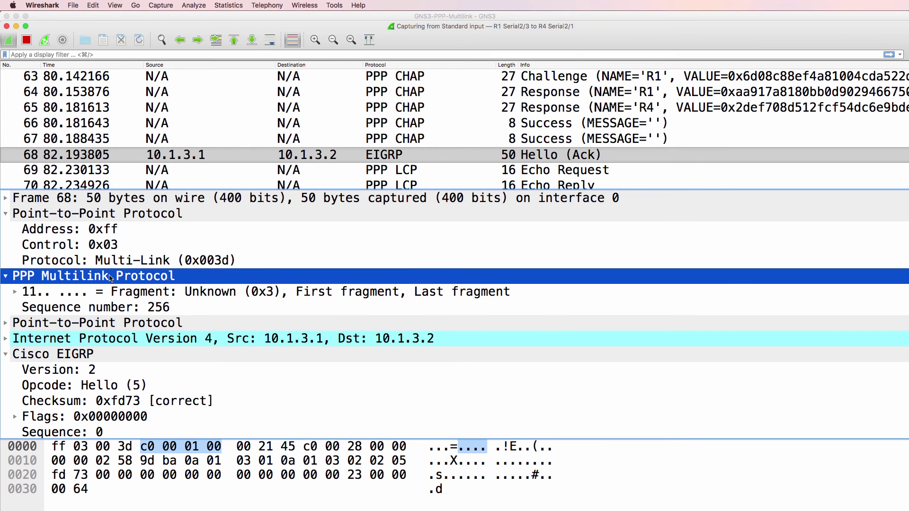
click(320, 292)
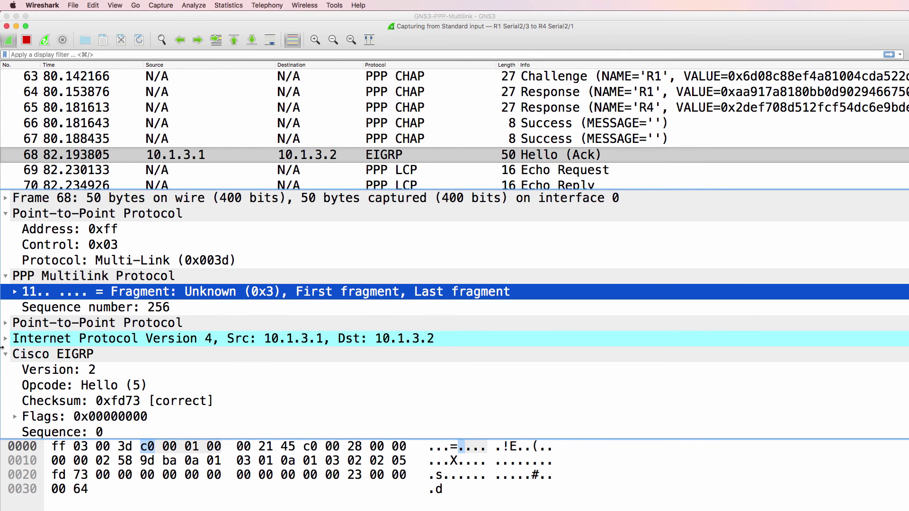
click(6, 323)
click(95, 339)
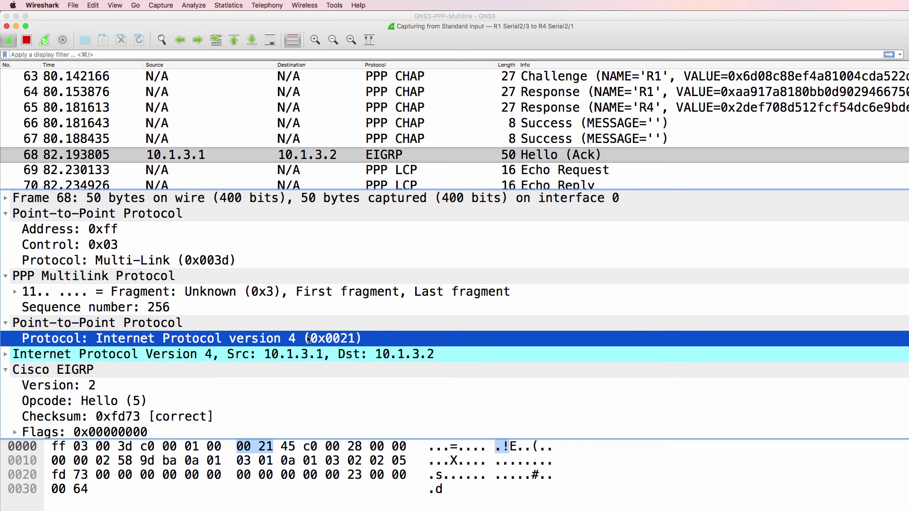
Expand packet 68's Internet Protocol Version 4 header and highlight its bytes
click(7, 354)
click(135, 354)
scroll(136, 355, down, 5)
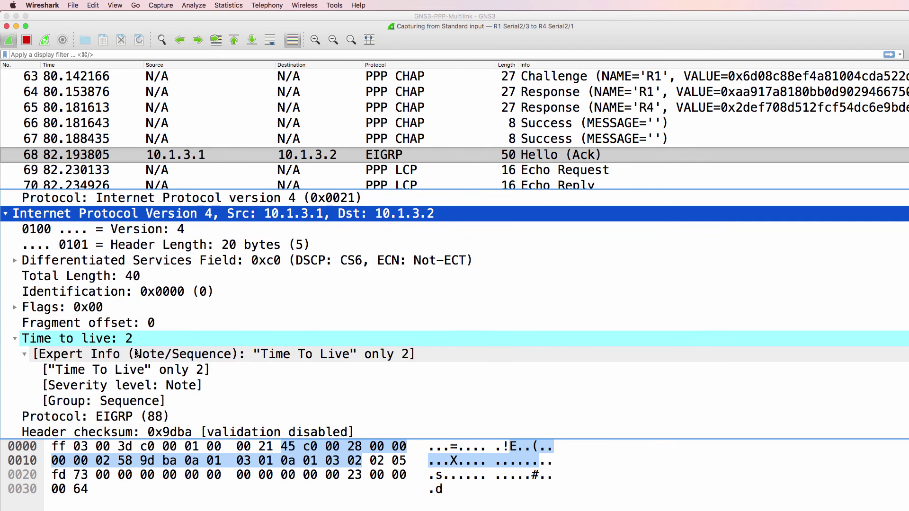
scroll(136, 355, up, 3)
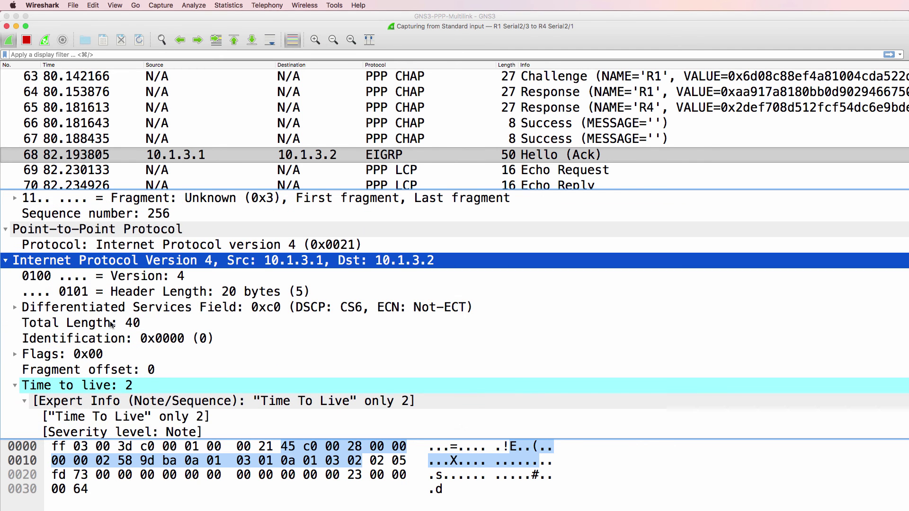
Collapse the IPv4, Cisco EIGRP, both PPP and PPP Multilink layers of packet 68
click(6, 261)
click(7, 292)
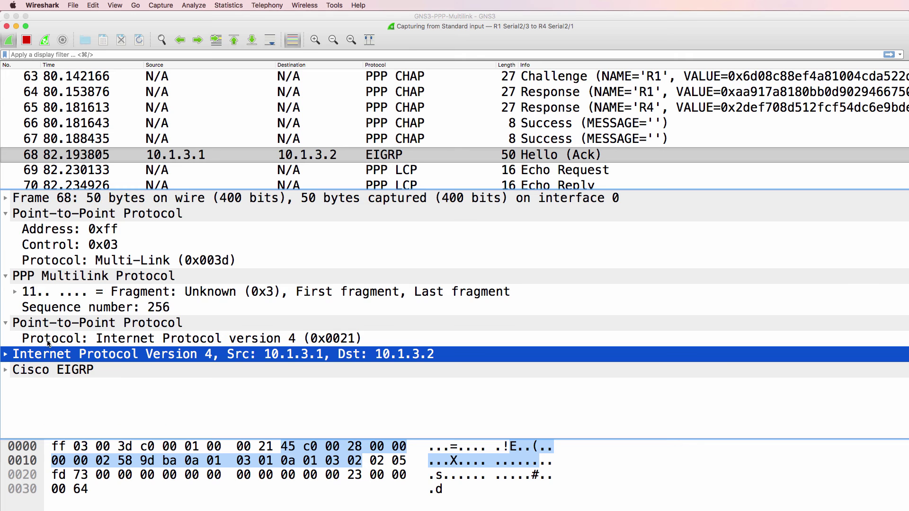
click(6, 323)
click(6, 276)
click(3, 215)
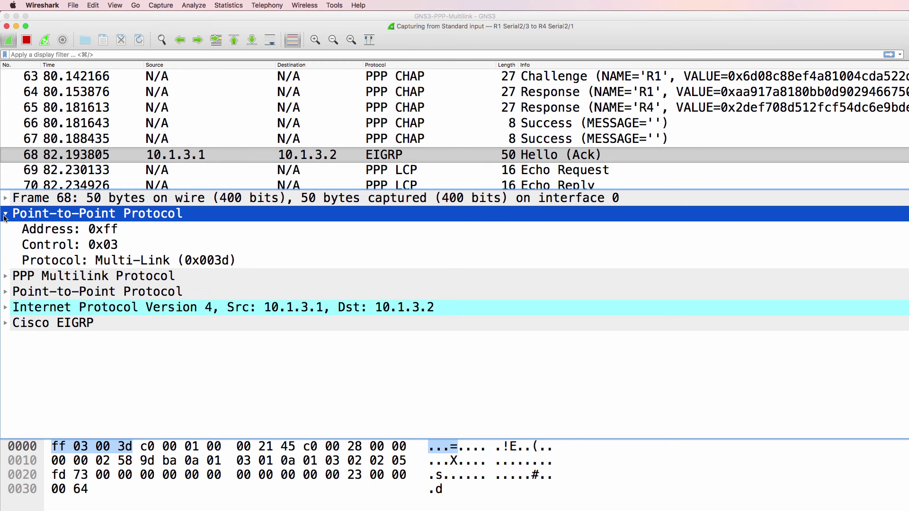
click(4, 216)
Highlight packet 68's bytes layer by layer: PPP Multilink, inner PPP 00 21, IPv4, Cisco EIGRP
click(57, 230)
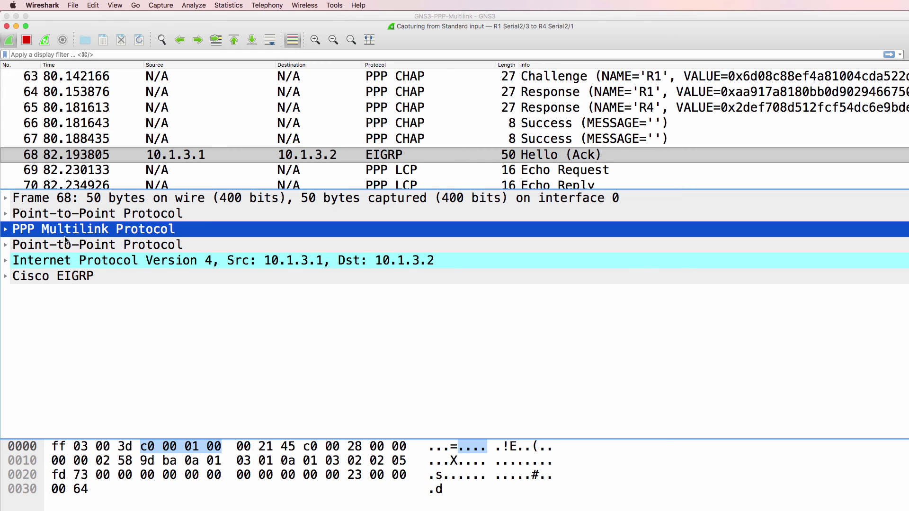
click(68, 246)
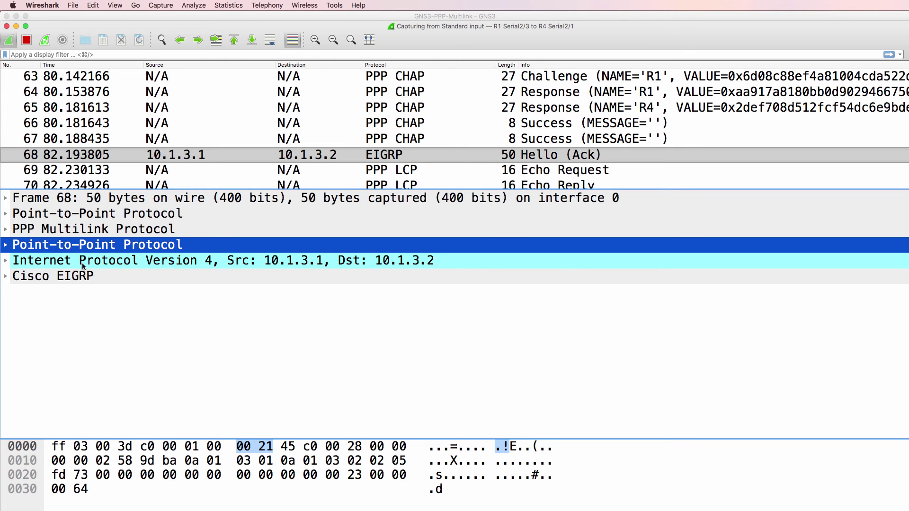
click(82, 263)
click(83, 277)
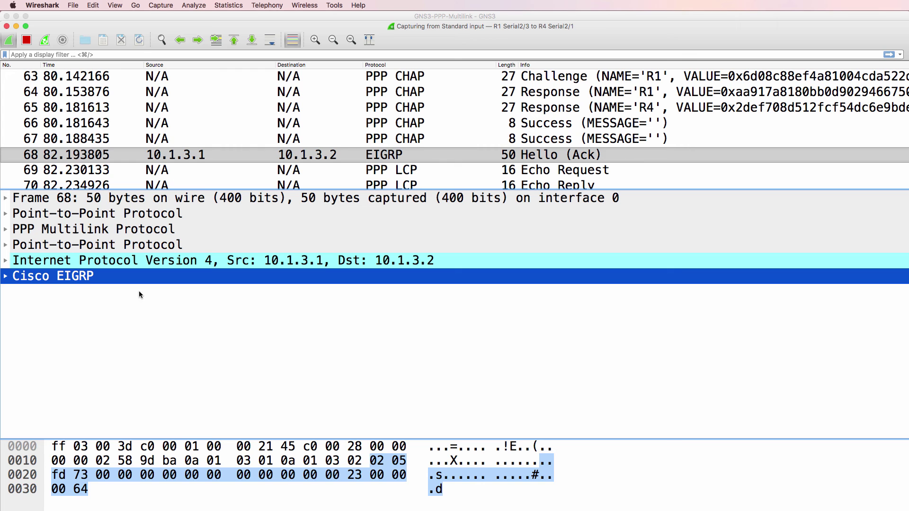
Step through packets 69–74: LCP Echo Request and Reply, EIGRP Hellos, up to 10.1.3.1's Hello
click(453, 167)
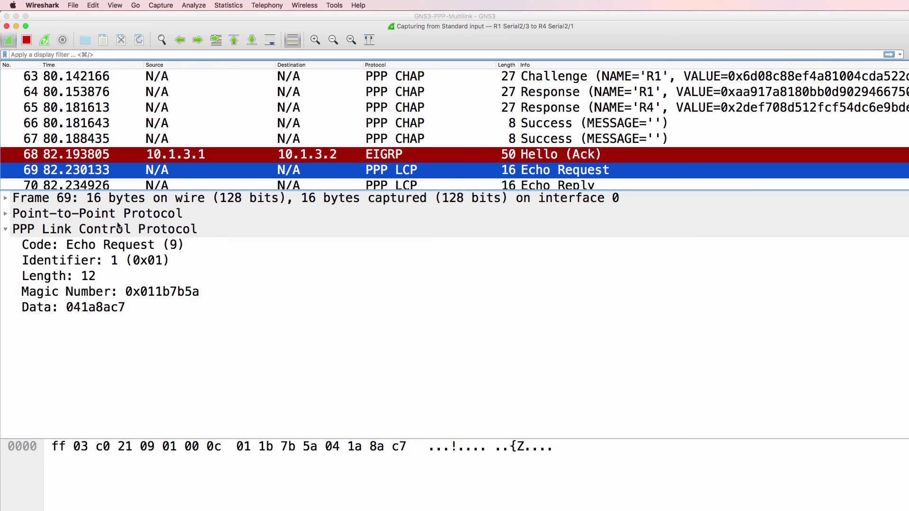
scroll(473, 171, down, 1)
key(Down)
click(492, 171)
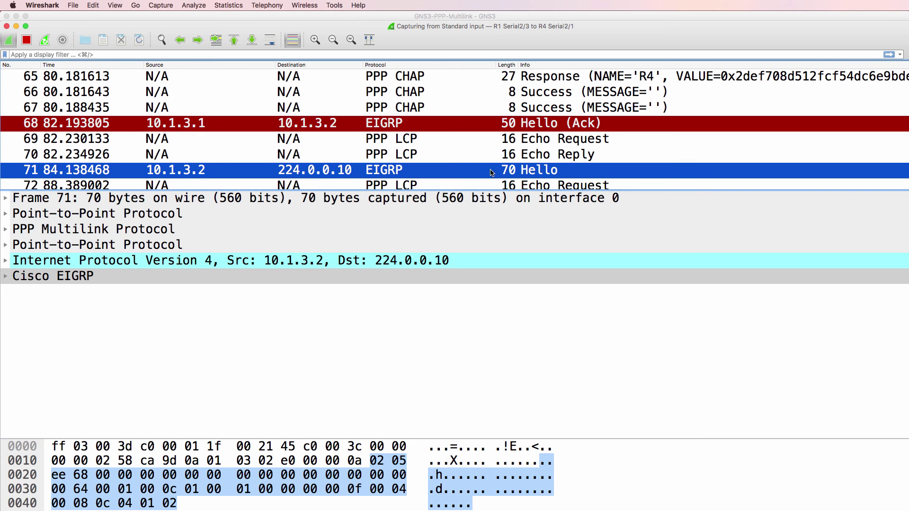
click(354, 184)
click(353, 184)
click(353, 184)
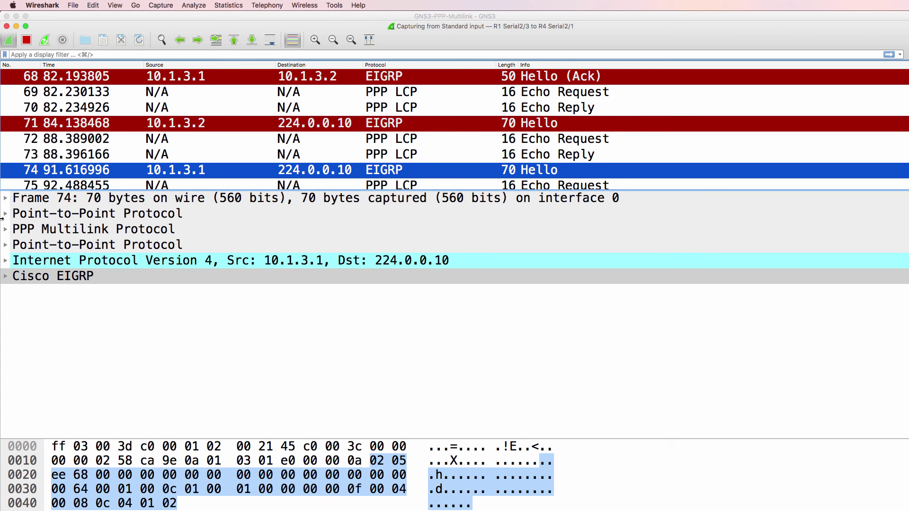
Highlight packet 74's PPP Multilink, inner PPP, IPv4 and Cisco EIGRP bytes
click(47, 229)
click(61, 245)
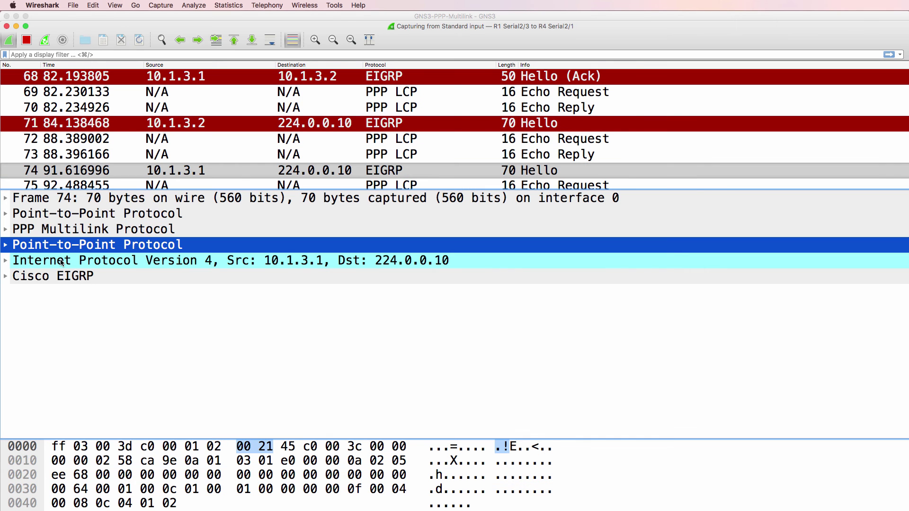
click(62, 260)
click(60, 278)
key(Up)
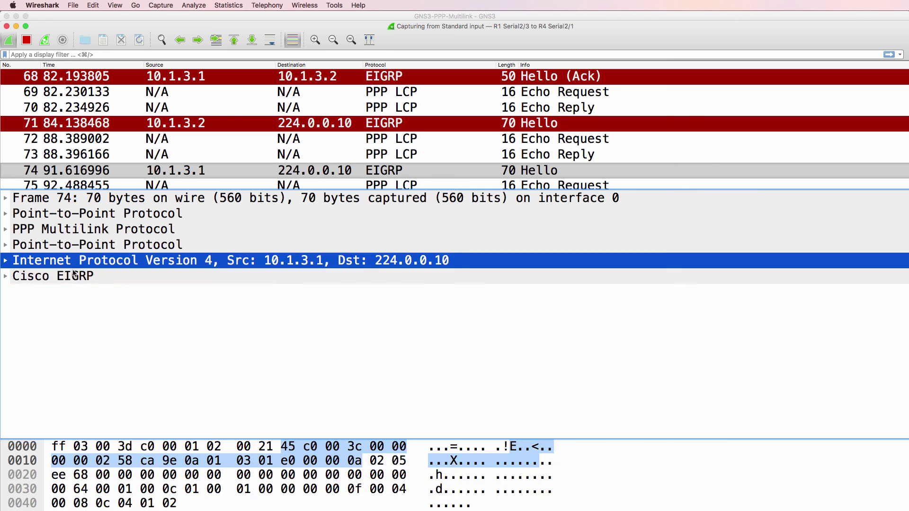
click(74, 273)
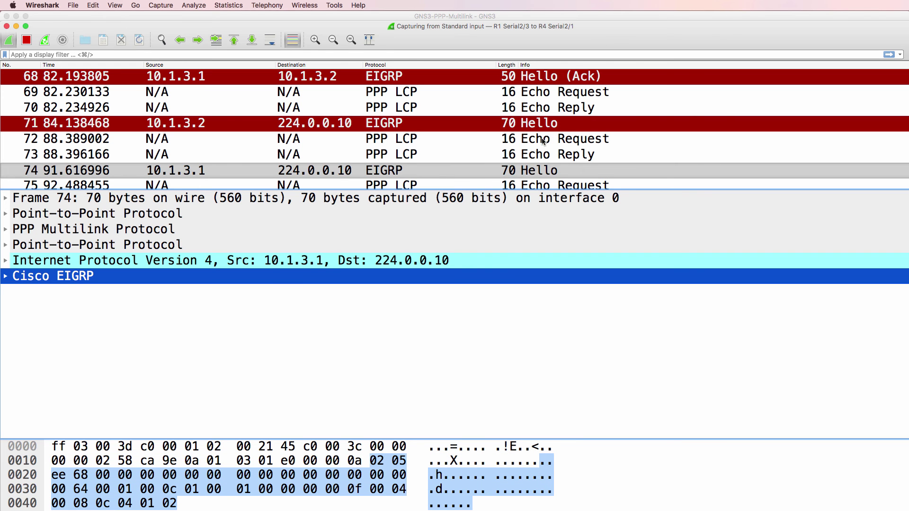
Revisit packets 71 and 72, step down to frame 78, then select frame 96, the Van Jacobson TCP/IP packet
click(523, 124)
click(517, 142)
key(Down)
key(Down)
key(Down)
key(Down)
key(Down)
key(Down)
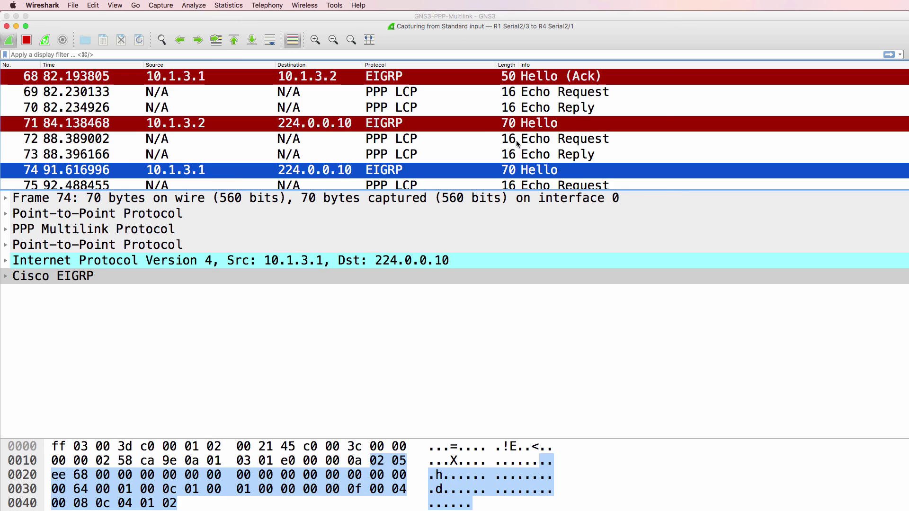
scroll(514, 142, down, 8)
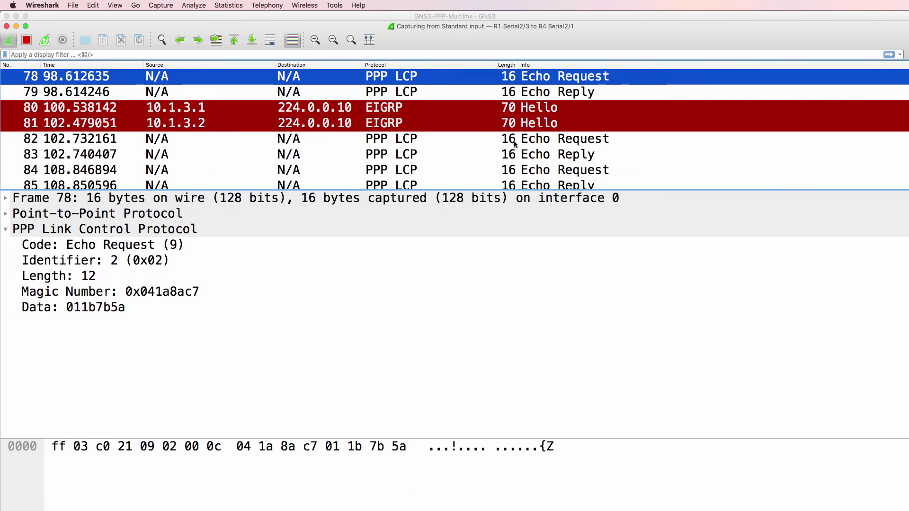
click(284, 76)
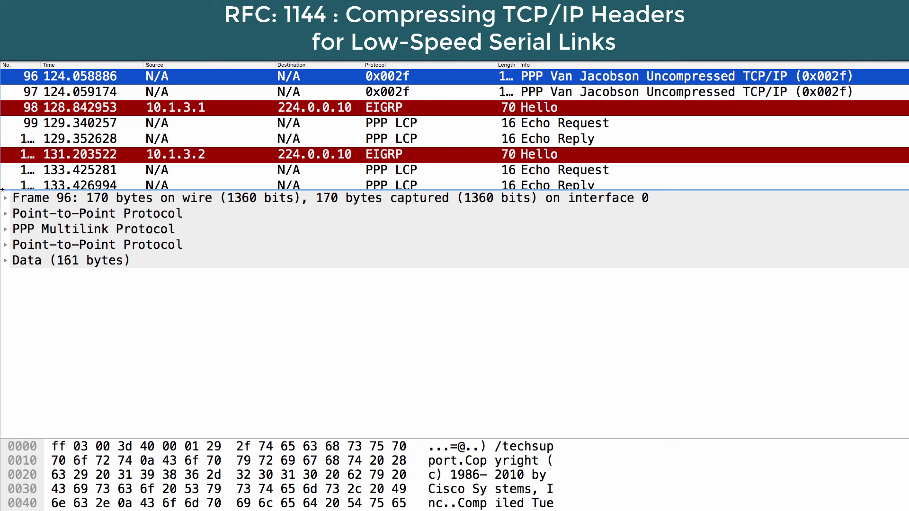
Expand frame 96's PPP Multilink, inner PPP (0x002f Van Jacobson Uncompressed TCP/IP) and 161-byte data nodes
click(8, 232)
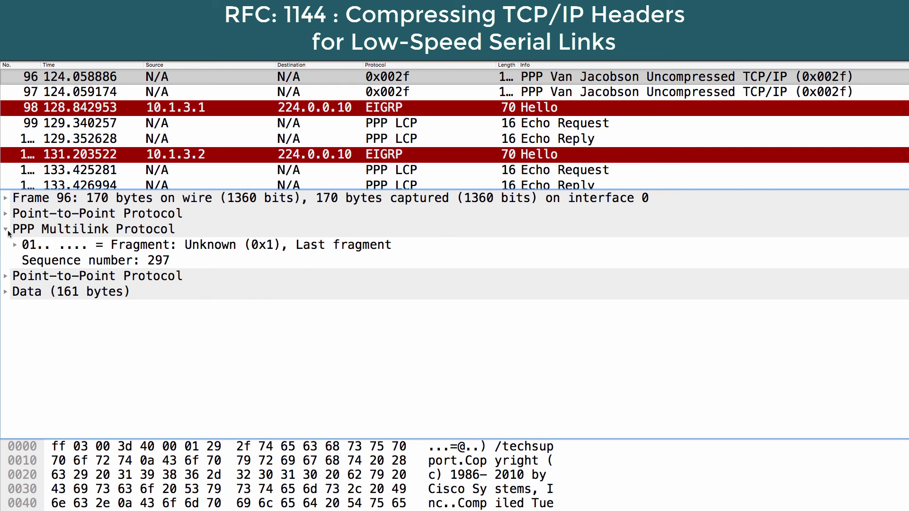
click(11, 277)
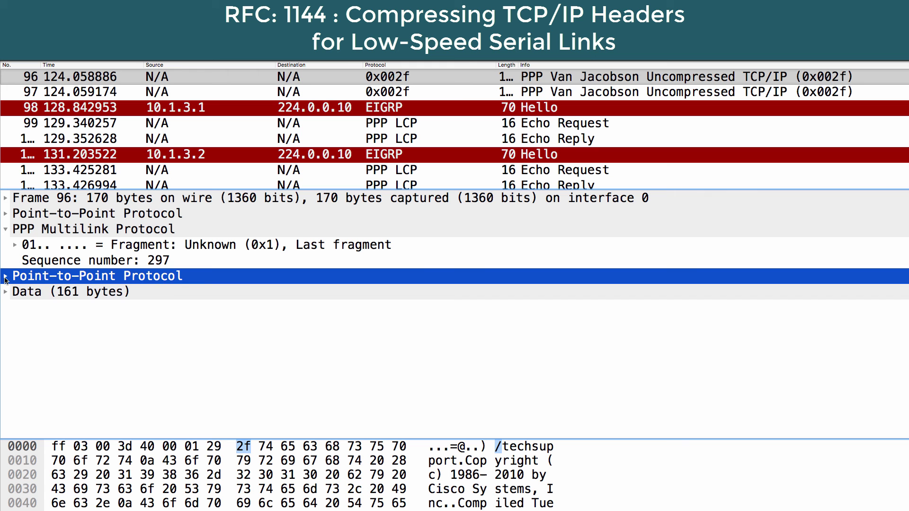
click(5, 277)
click(5, 307)
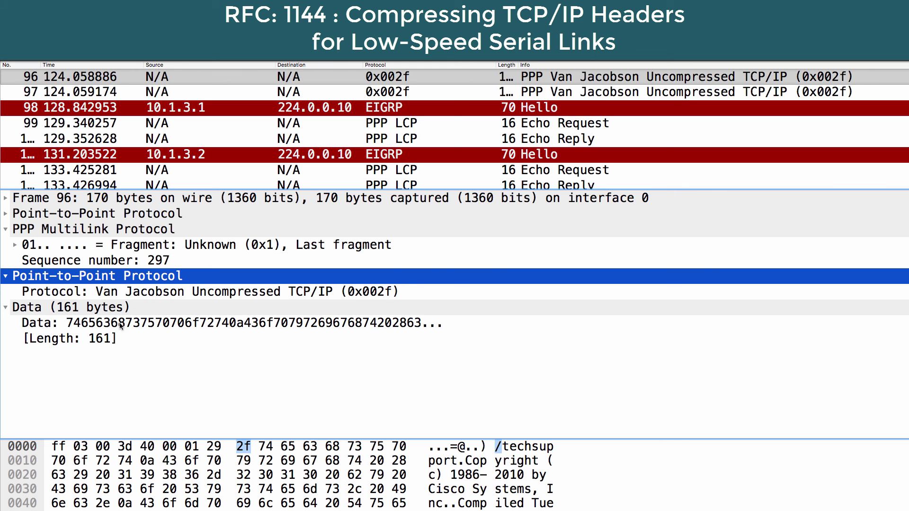
click(168, 295)
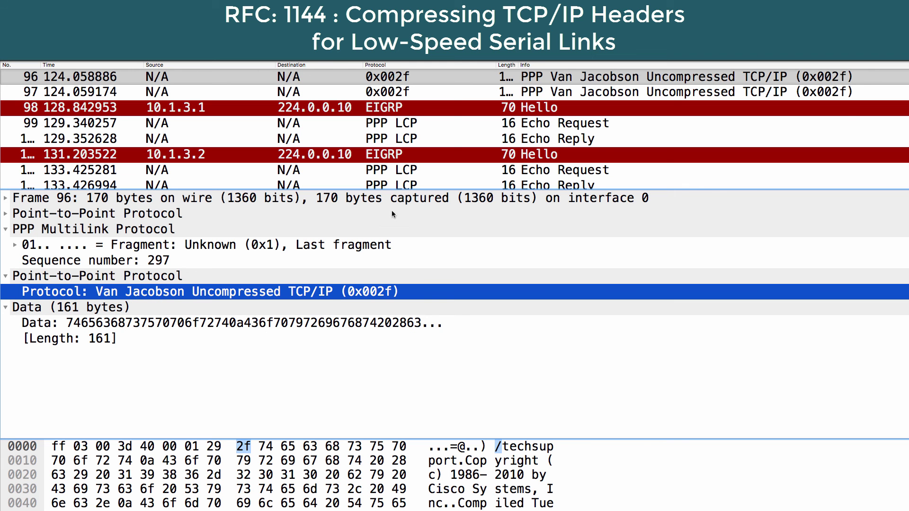